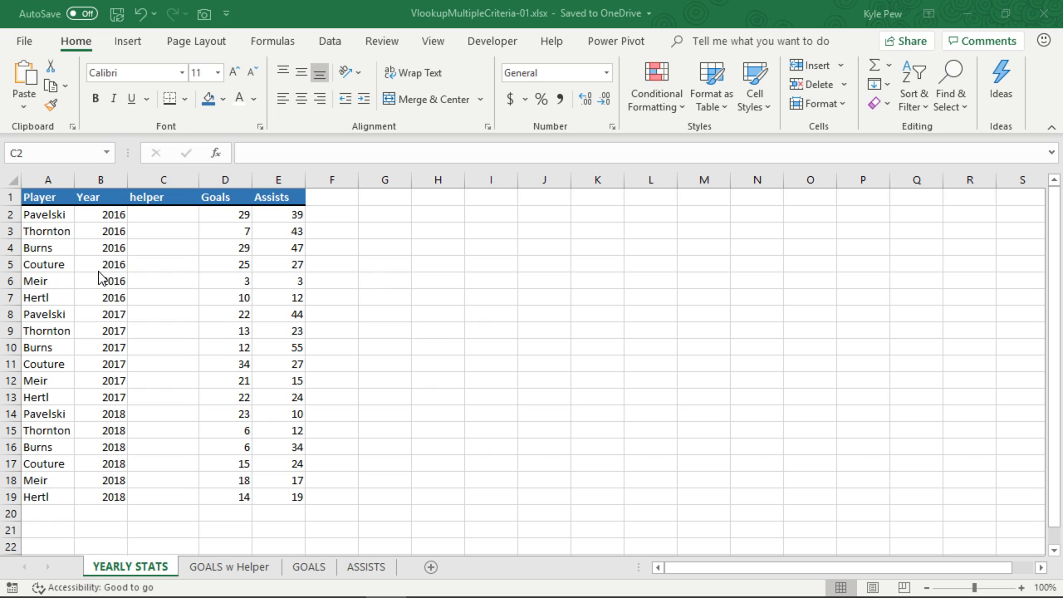
# Step: Review the player names, years and 2016 goals on the YEARLY STATS sheet
pyautogui.click(53, 211)
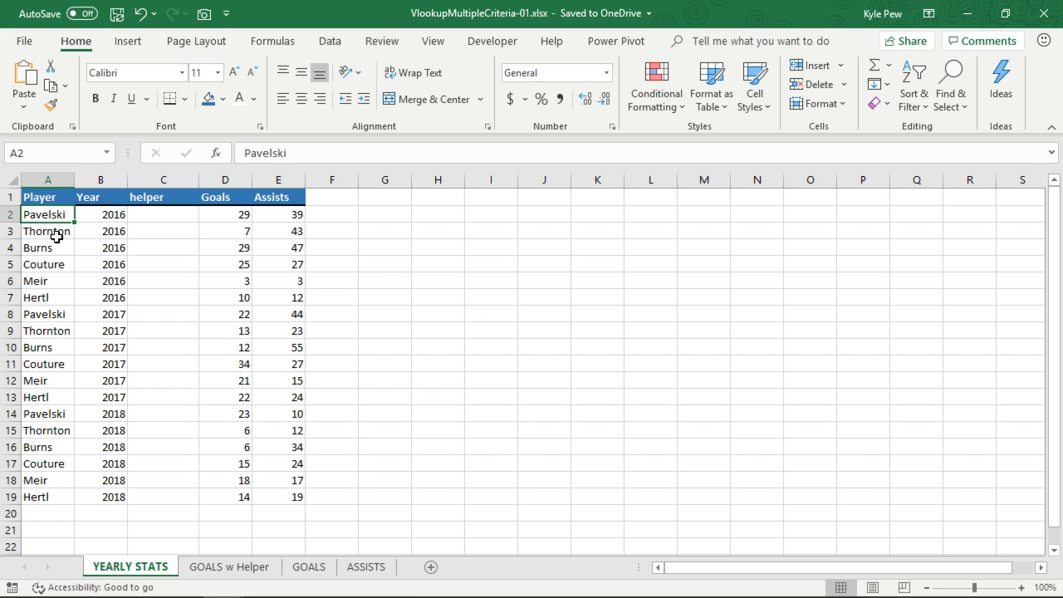
pyautogui.click(52, 314)
pyautogui.click(46, 413)
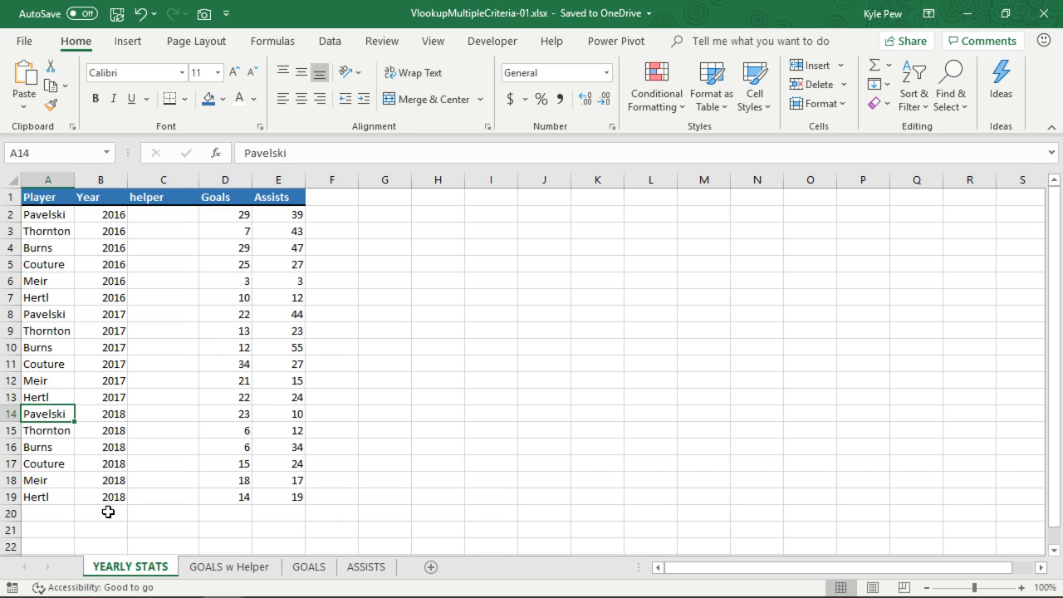
pyautogui.click(232, 220)
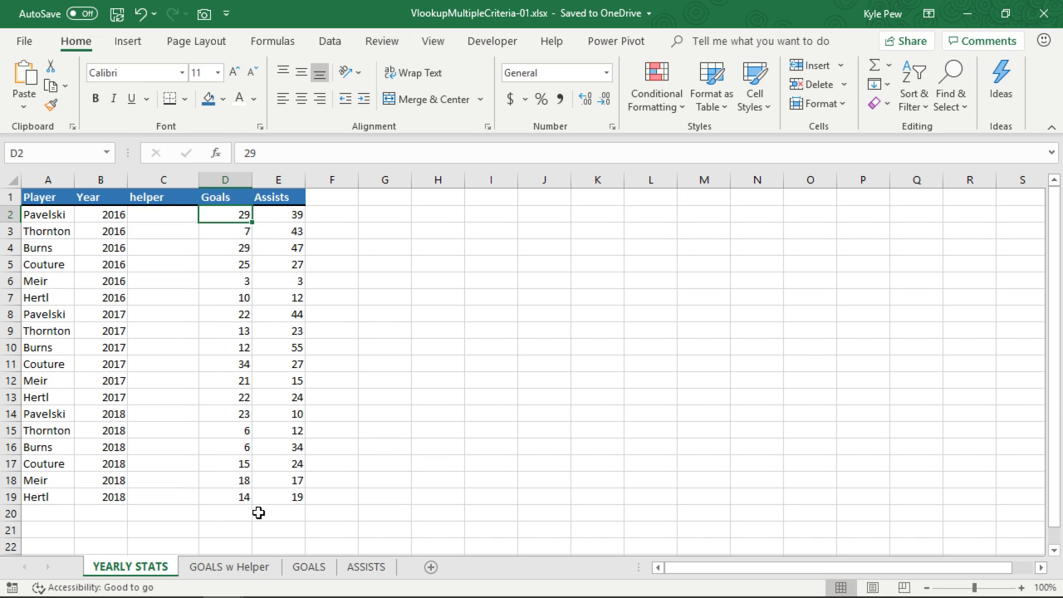
pyautogui.click(57, 215)
pyautogui.click(94, 214)
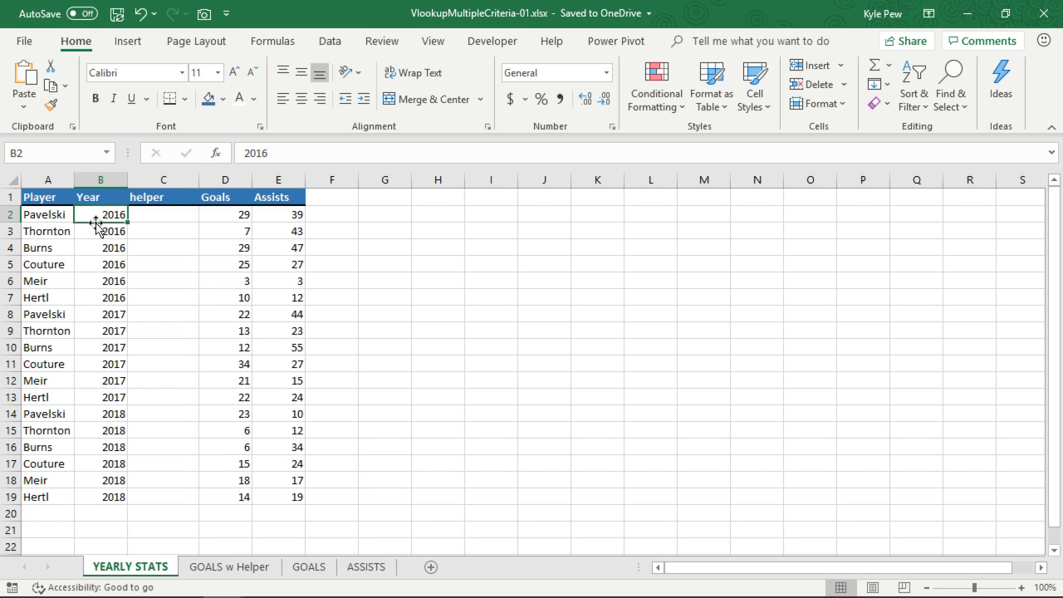
# Step: Enter =A2&B2 in C2 to build a player-year key like Pavelski2016
pyautogui.click(141, 217)
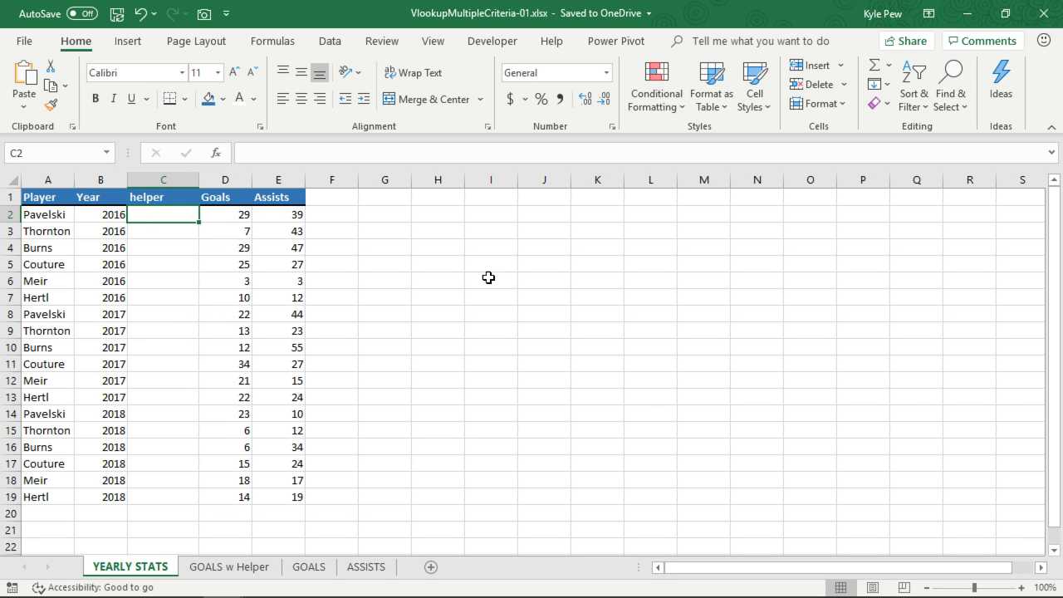
pyautogui.write('=')
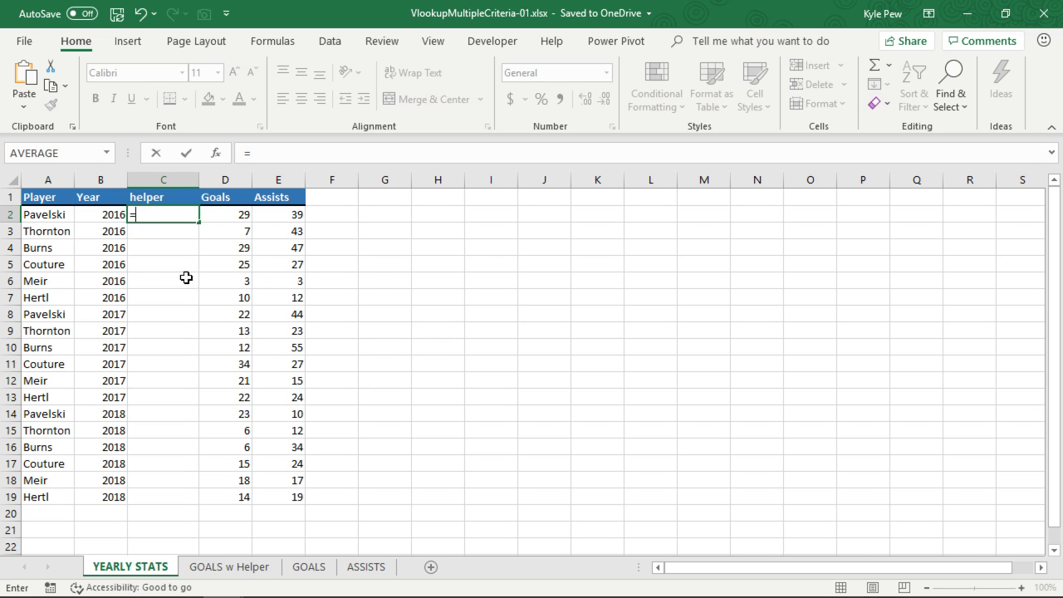
pyautogui.click(39, 214)
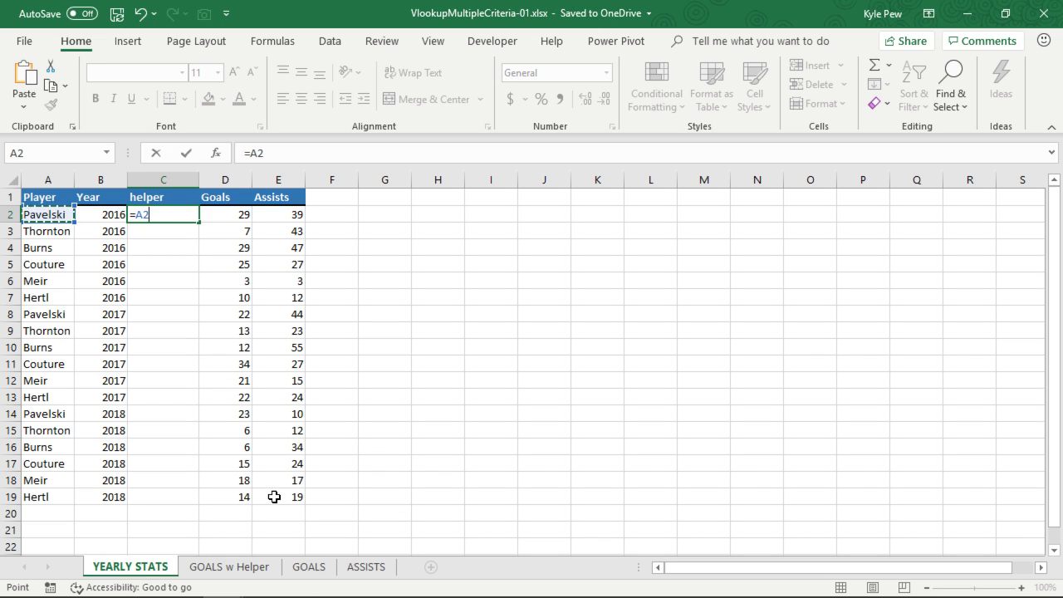
pyautogui.write('&')
pyautogui.click(102, 215)
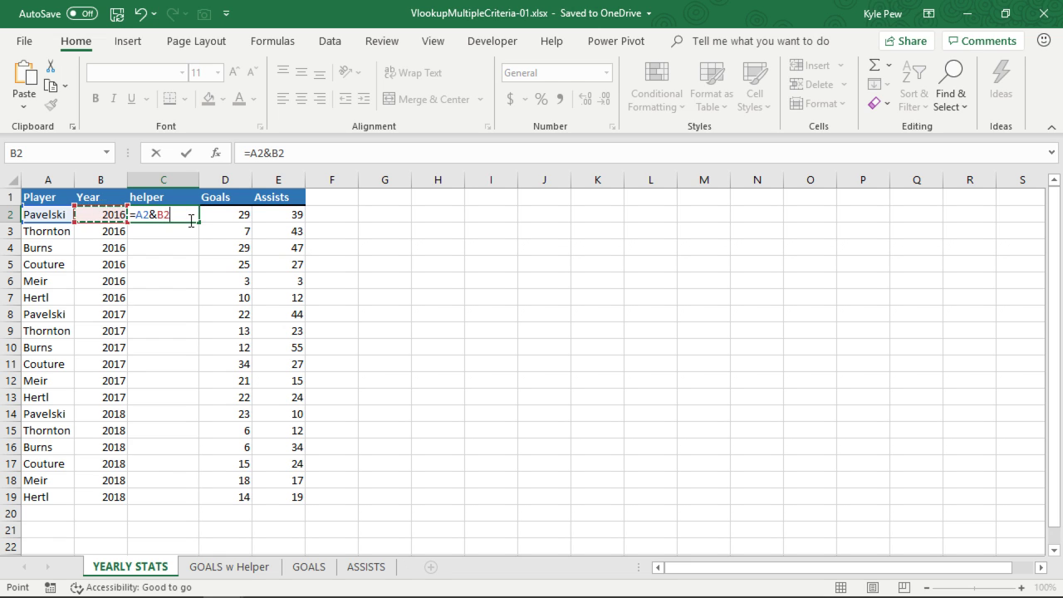
pyautogui.press('Return')
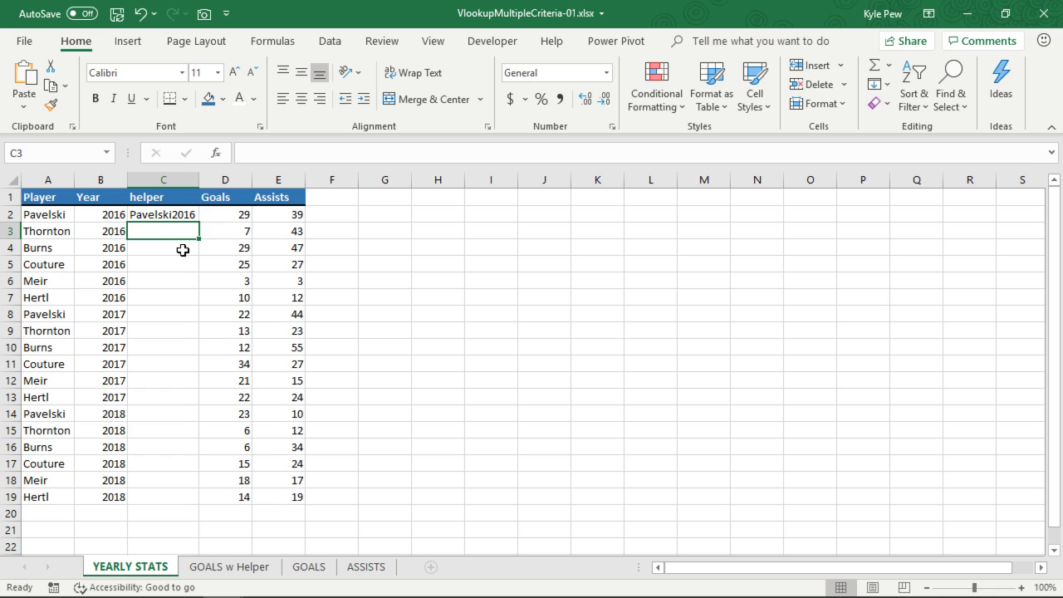
# Step: Fill the C2 key formula down to C19 and autofit column C
pyautogui.click(189, 215)
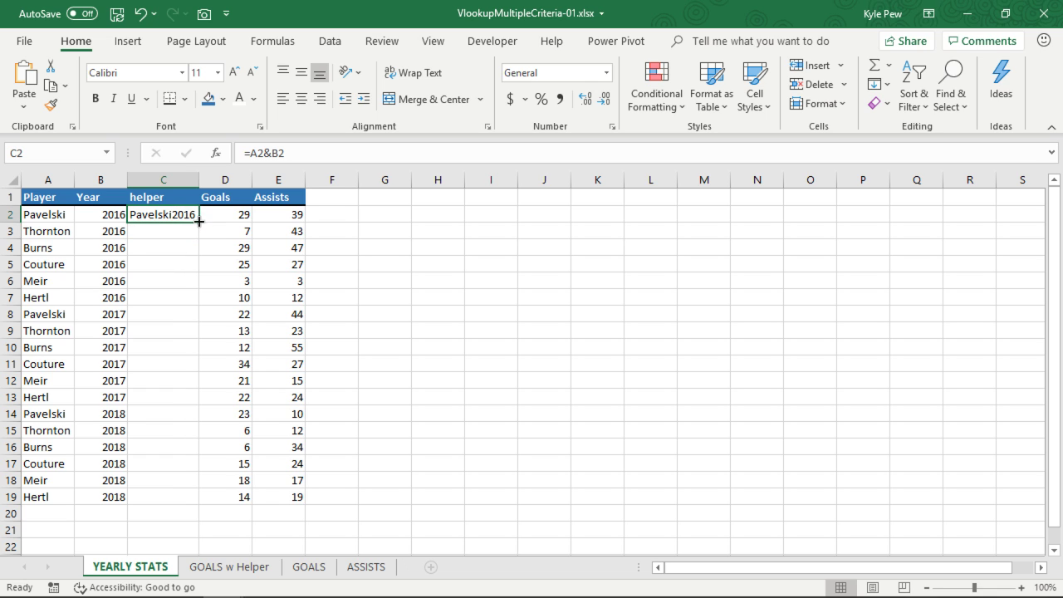
pyautogui.moveTo(200, 222); pyautogui.dragTo(206, 502)
pyautogui.doubleClick(199, 179)
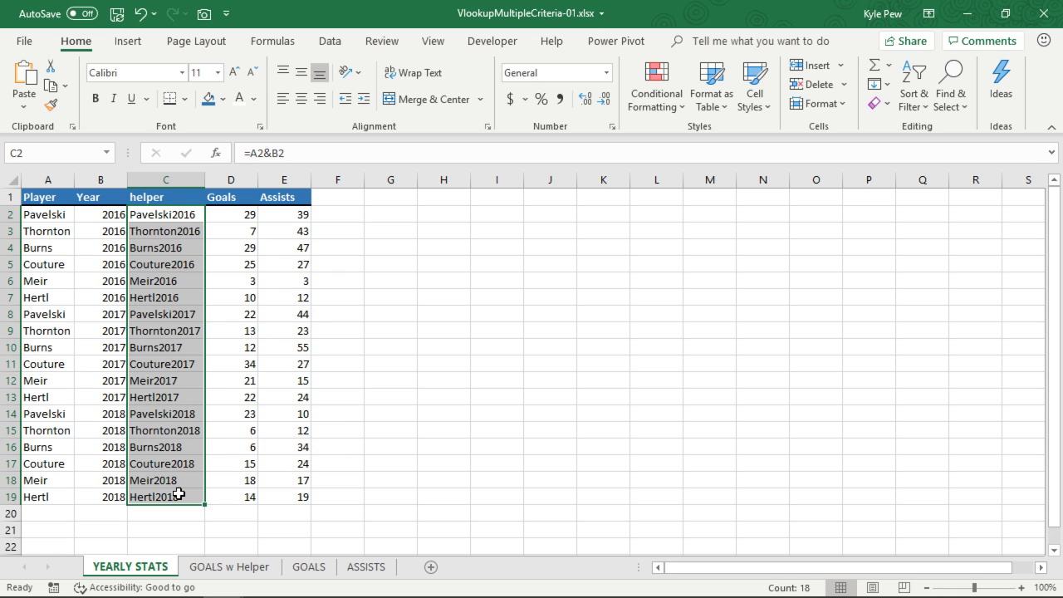
pyautogui.click(163, 217)
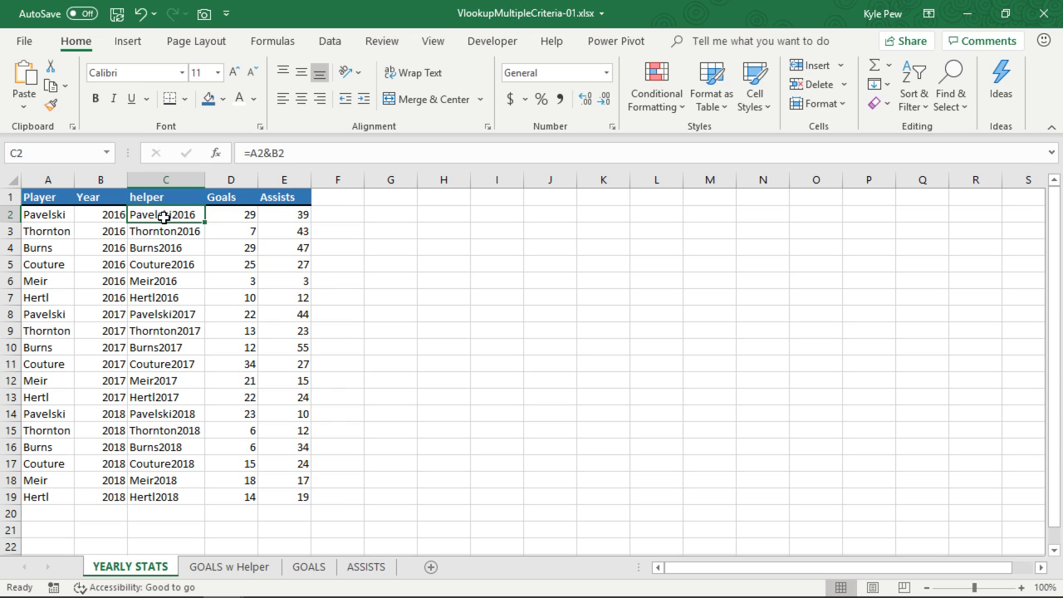
pyautogui.click(250, 219)
pyautogui.click(273, 218)
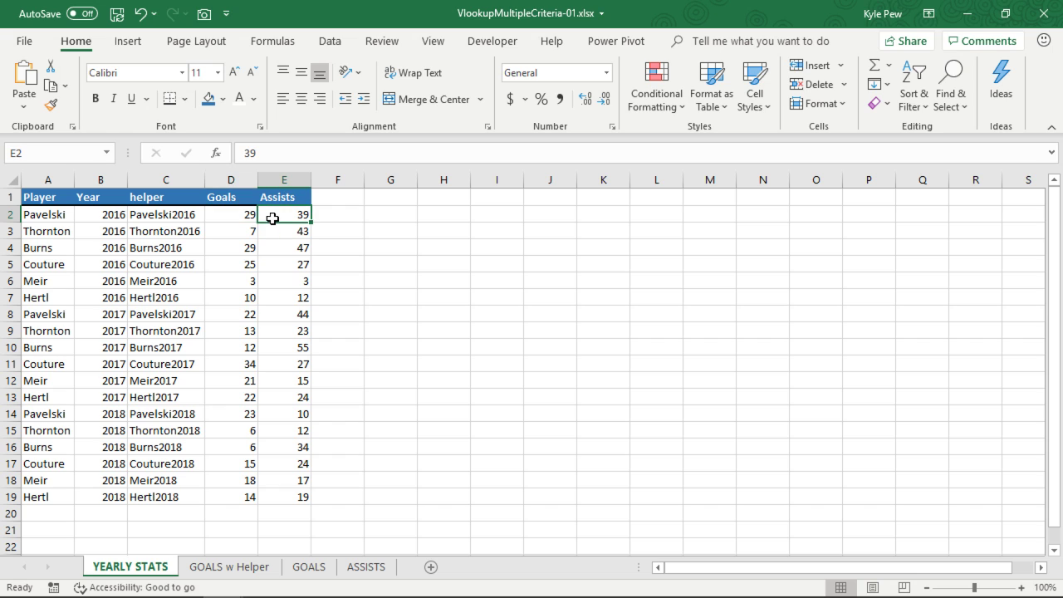
pyautogui.moveTo(182, 216); pyautogui.dragTo(177, 495)
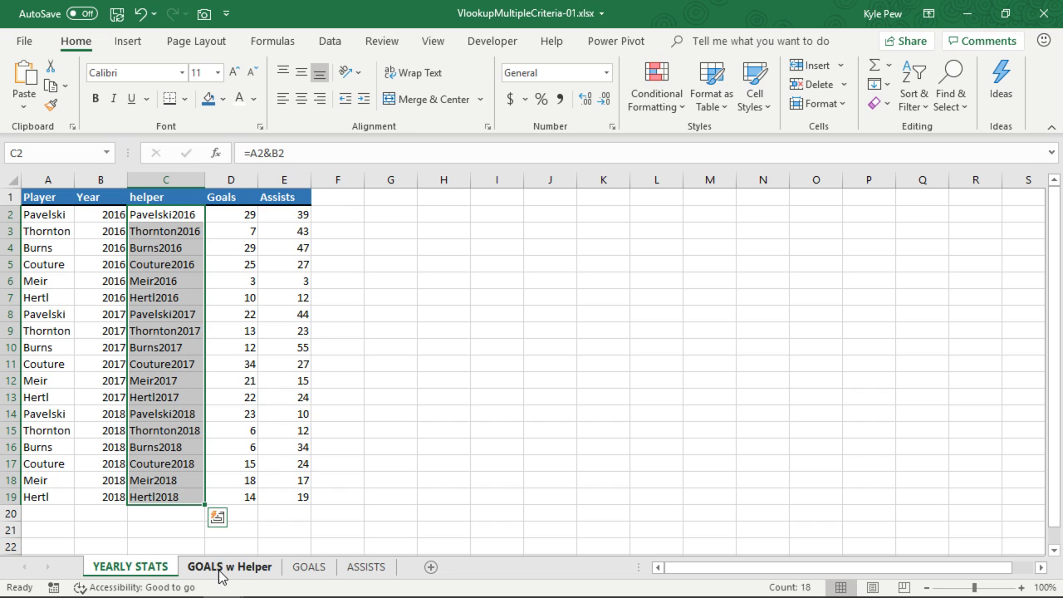
# Step: On GOALS w Helper, clear B2's old lookup and begin typing =vlookup( there
pyautogui.click(200, 567)
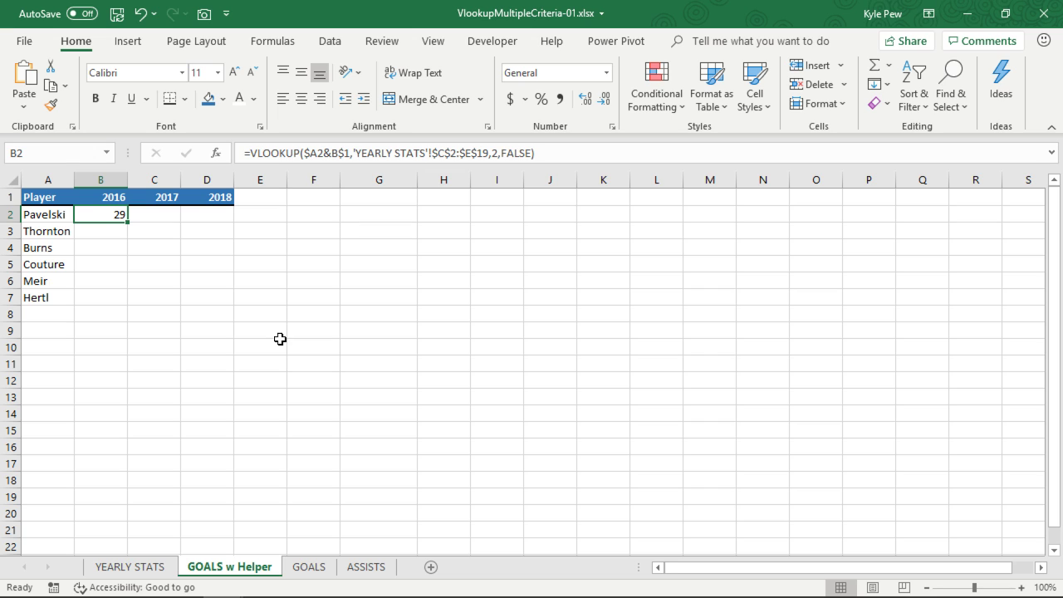
pyautogui.press('Delete')
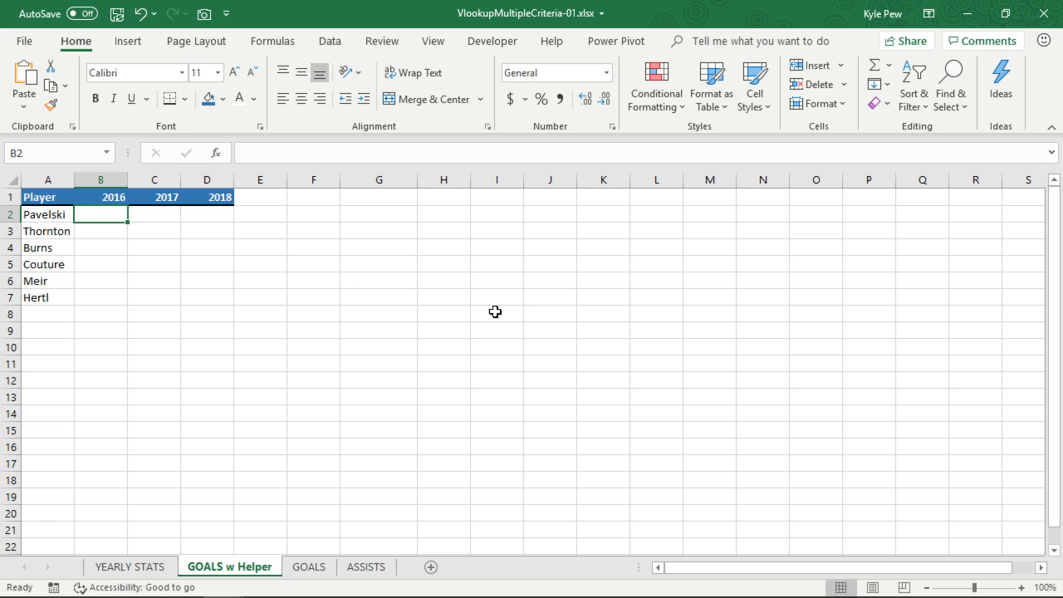
pyautogui.write('=vlook')
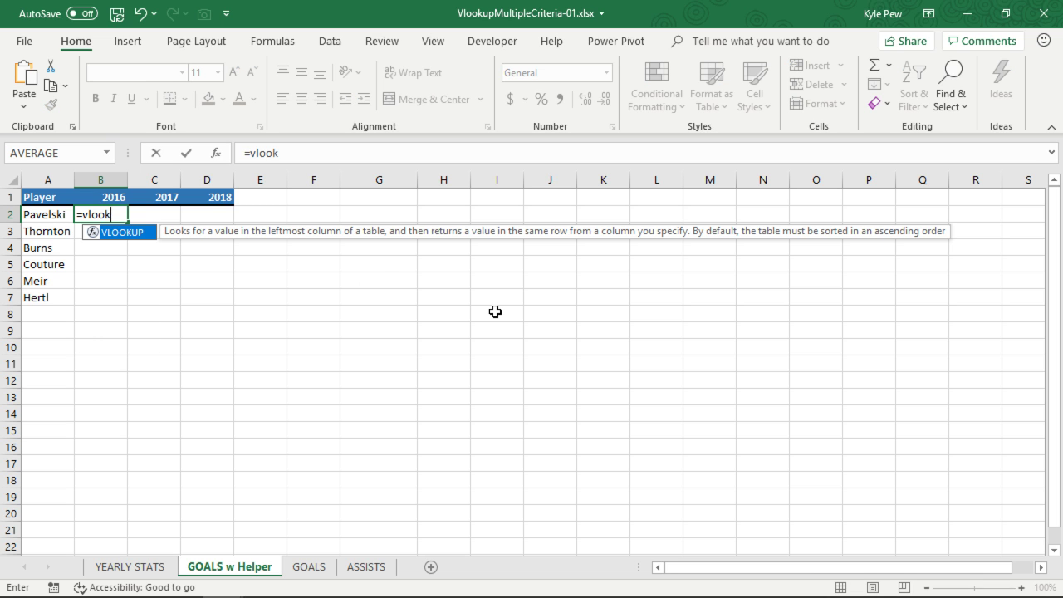
pyautogui.write('up(')
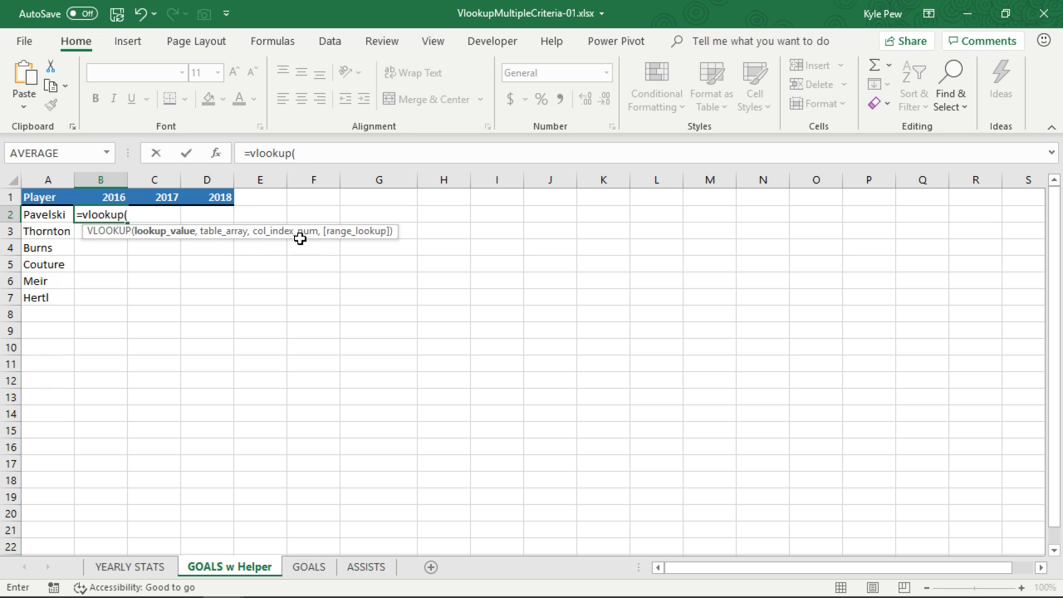
# Step: In Function Arguments, set VLOOKUP's lookup value to $A2&B$1, giving Pavelski2016
pyautogui.click(216, 158)
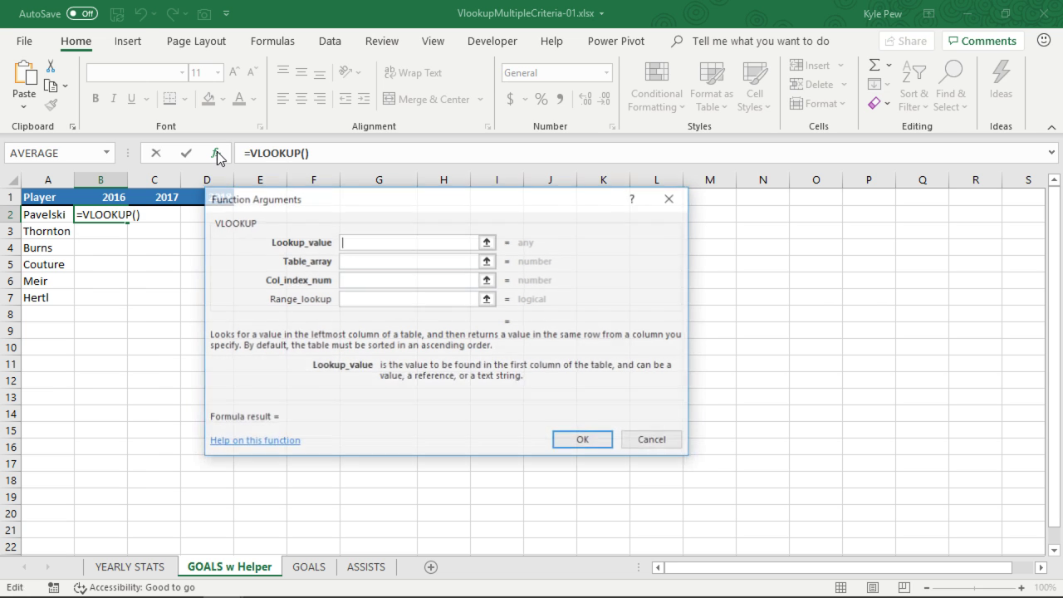
pyautogui.moveTo(320, 202); pyautogui.dragTo(239, 247)
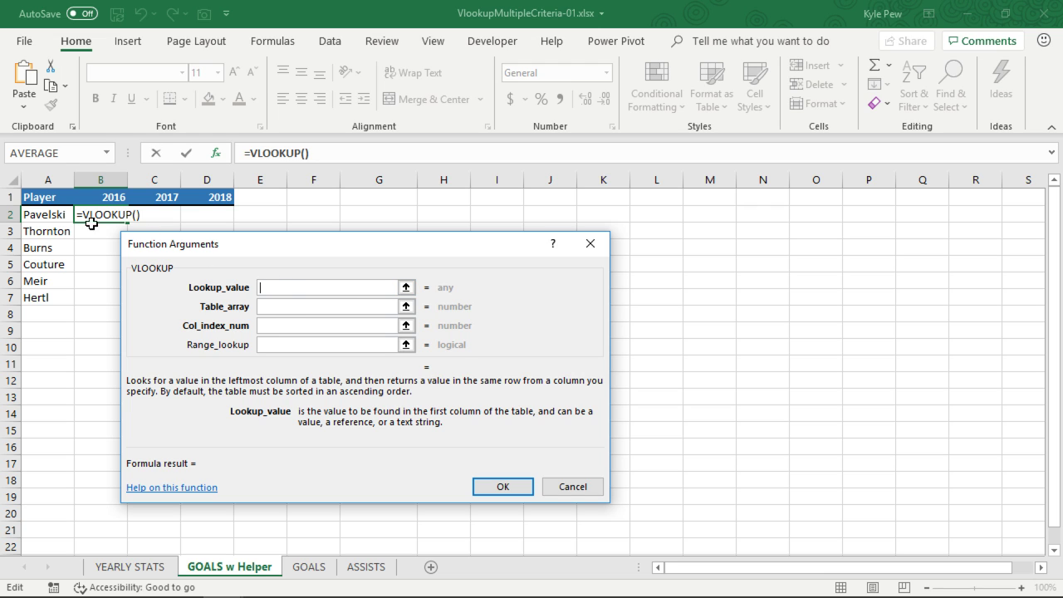
pyautogui.click(39, 215)
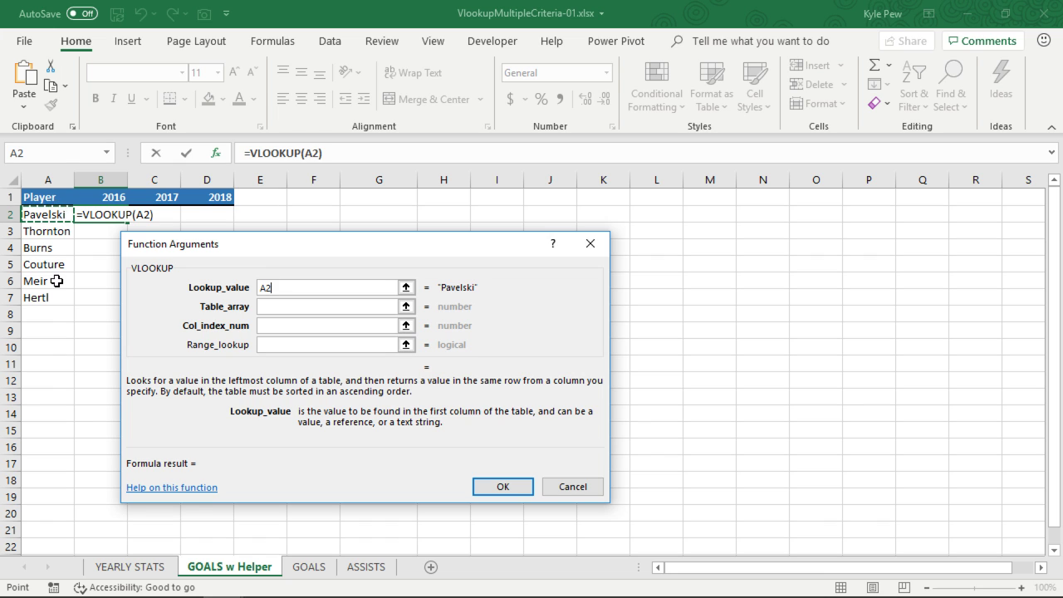
pyautogui.click(271, 288)
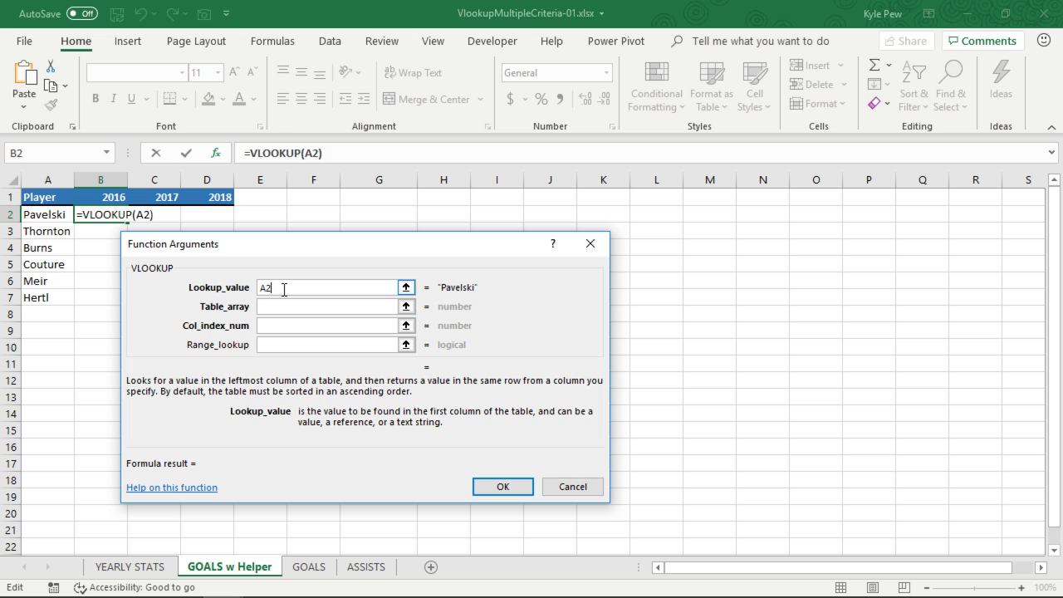
pyautogui.press('F4')
pyautogui.press('F4')
pyautogui.press('F4')
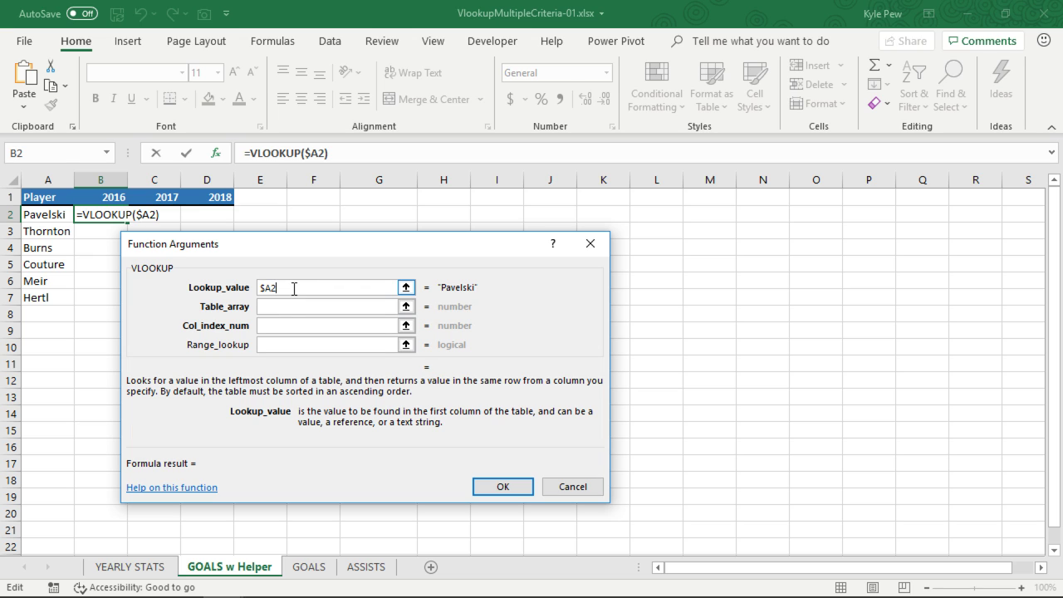
pyautogui.write('&')
pyautogui.click(93, 197)
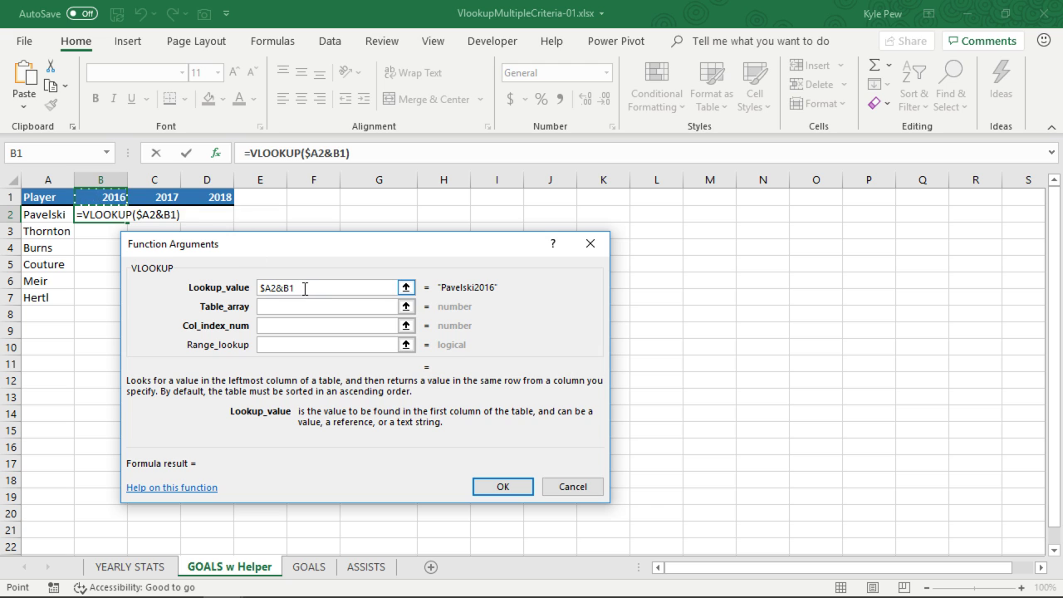
pyautogui.press('F4')
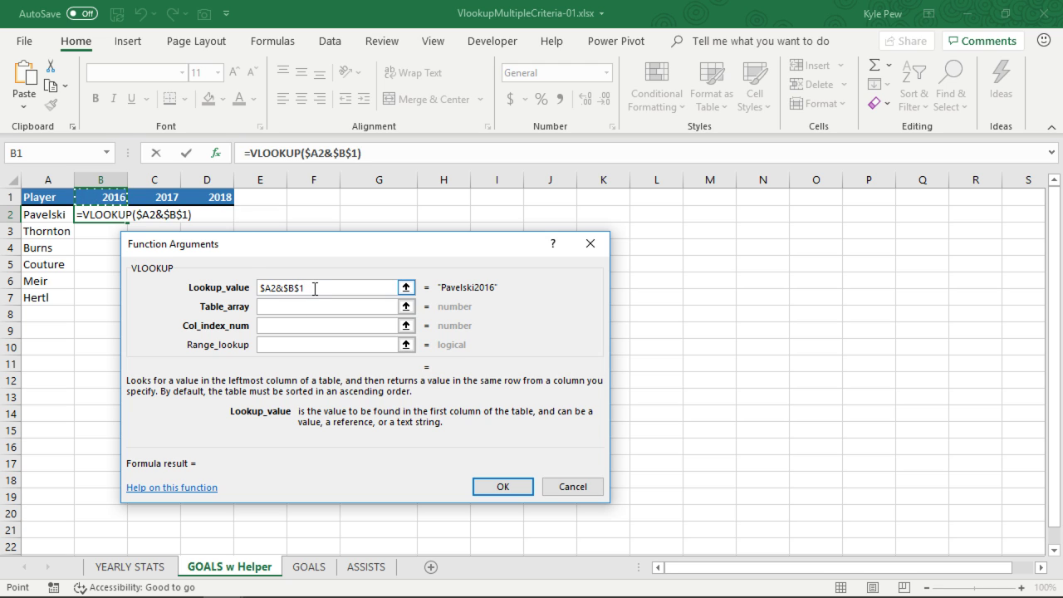
pyautogui.press('F4')
pyautogui.click(303, 309)
pyautogui.click(298, 324)
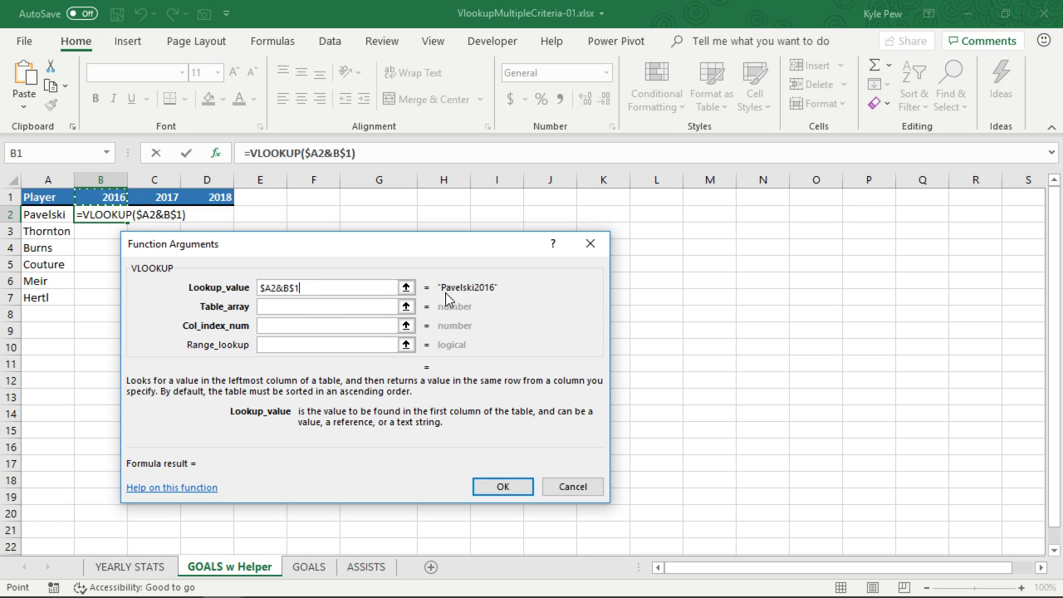
pyautogui.click(288, 308)
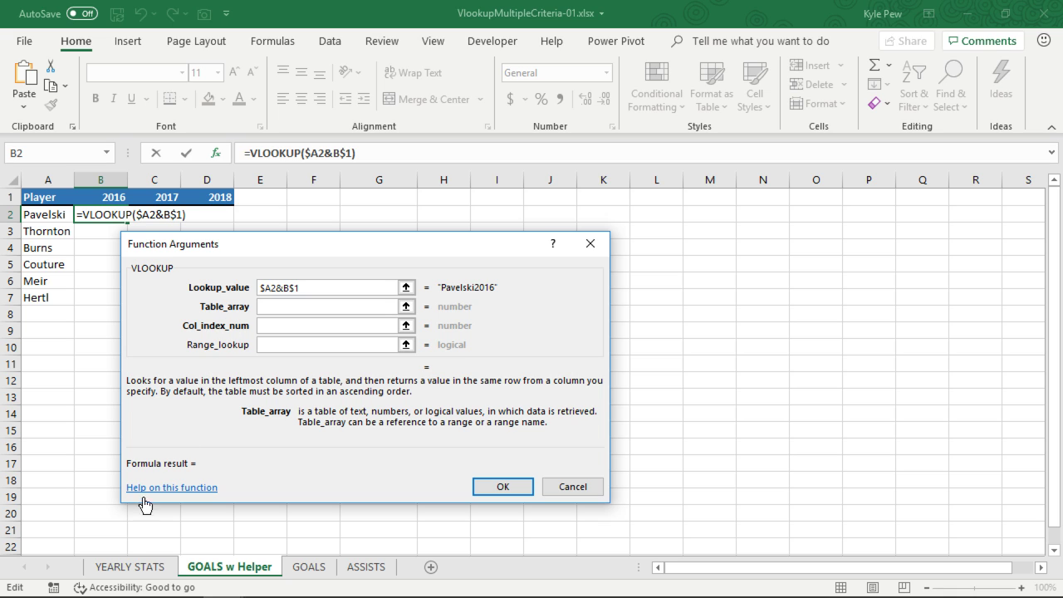
# Step: Set the table array to the absolute range 'YEARLY STATS'!$C$2:$E$19
pyautogui.click(129, 568)
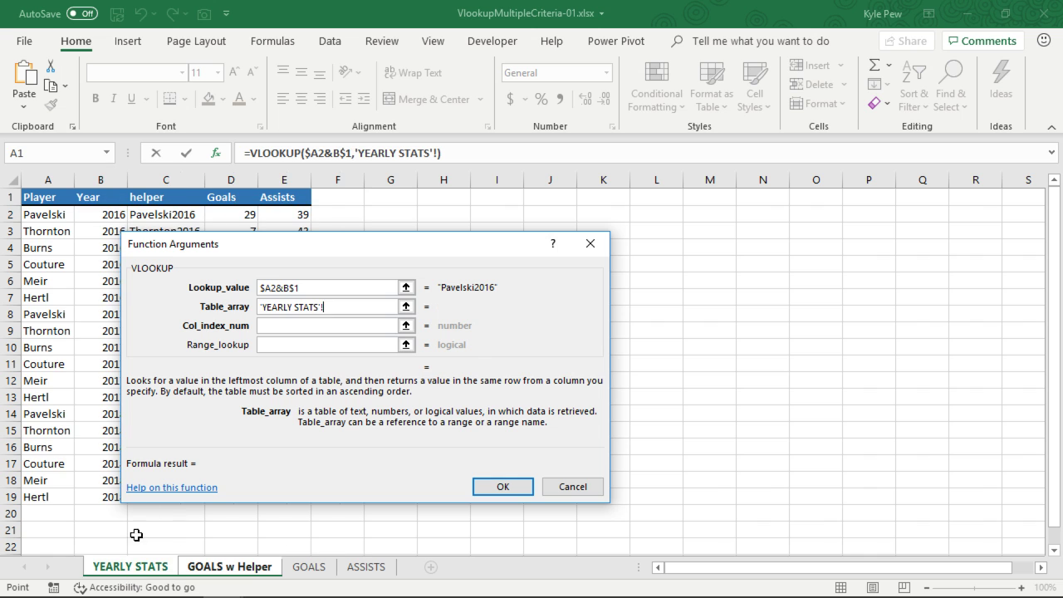
pyautogui.moveTo(213, 244); pyautogui.dragTo(421, 228)
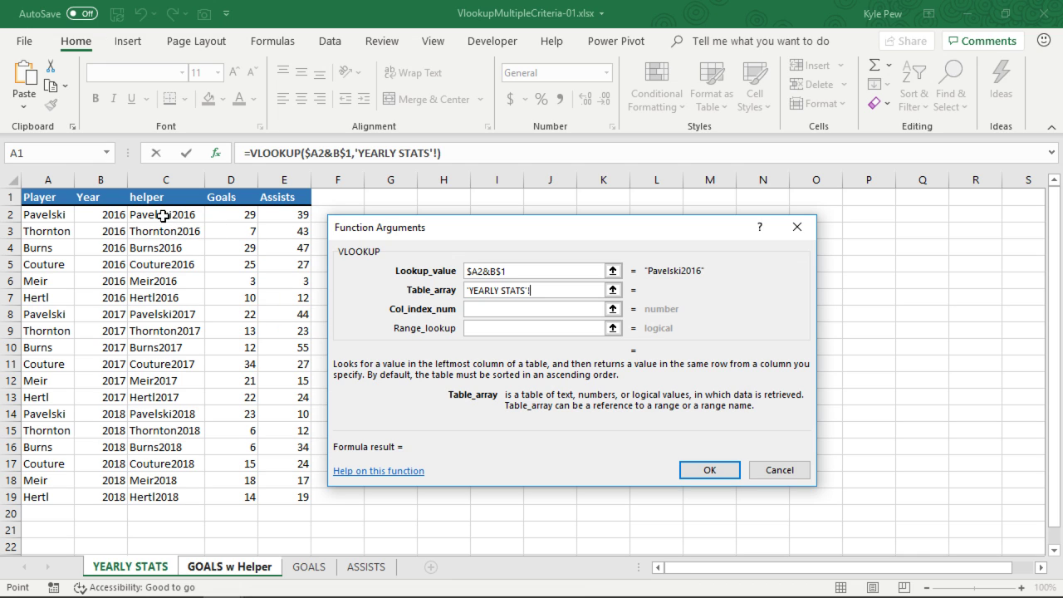
pyautogui.moveTo(163, 215); pyautogui.dragTo(285, 495)
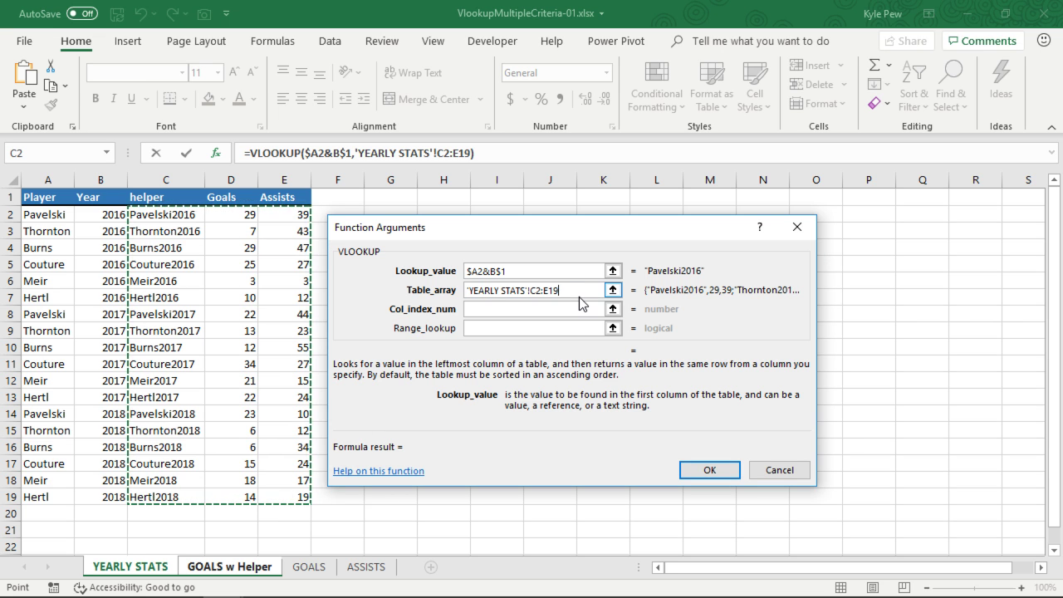
pyautogui.press('F4')
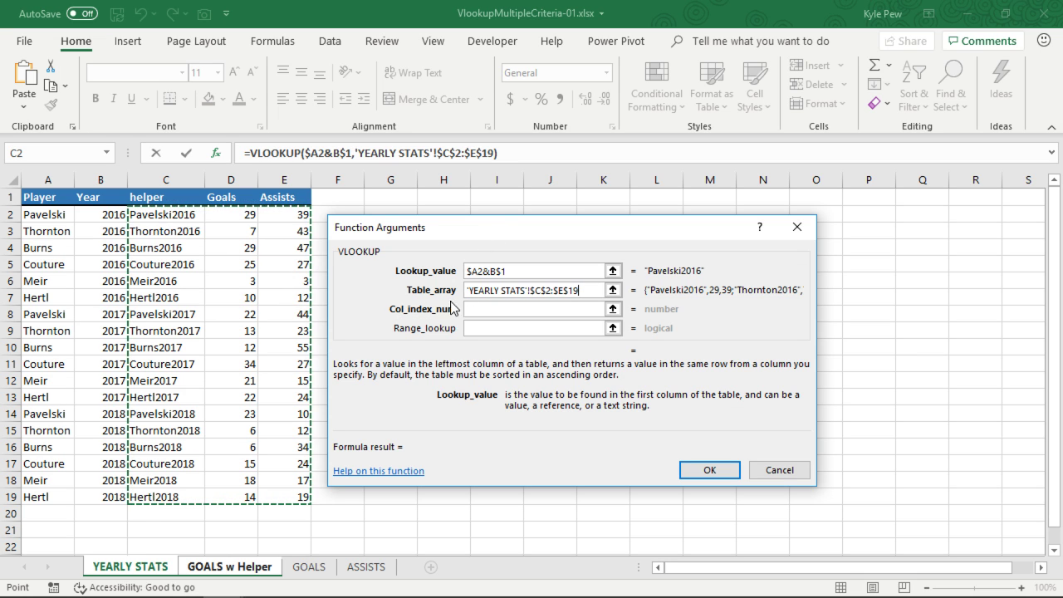
pyautogui.click(479, 271)
pyautogui.press('Tab')
# Step: Enter column index 2 and FALSE for exact match, finishing the VLOOKUP that returns 29
pyautogui.click(476, 308)
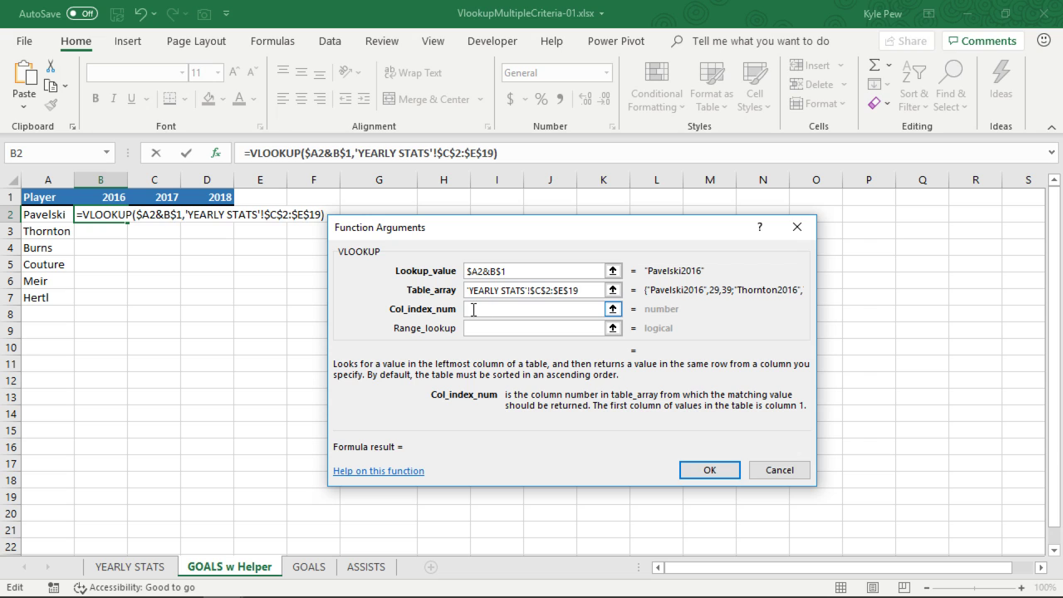
pyautogui.write('2')
pyautogui.click(474, 328)
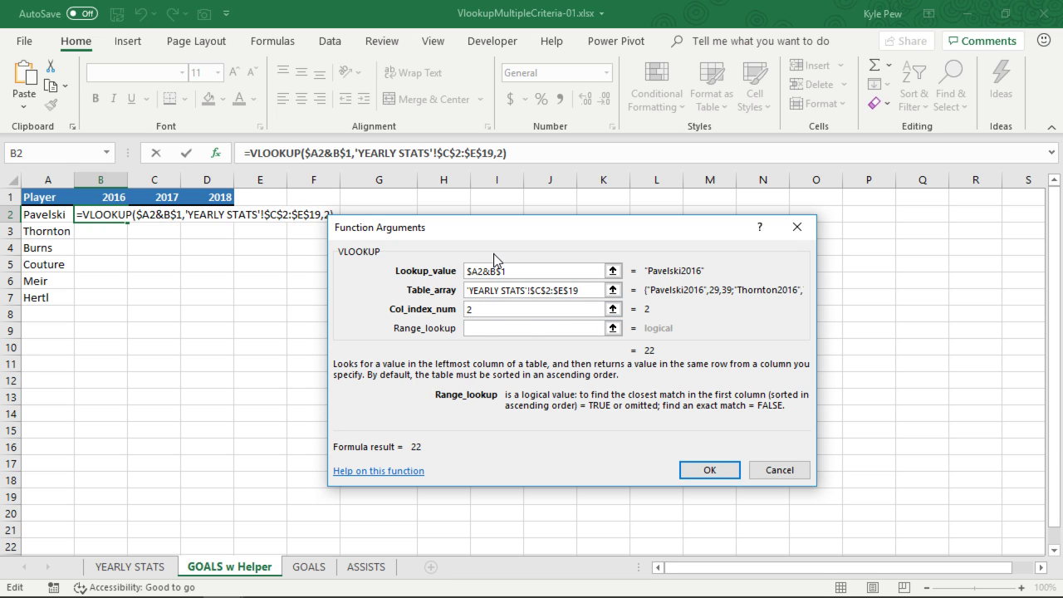
pyautogui.write('false')
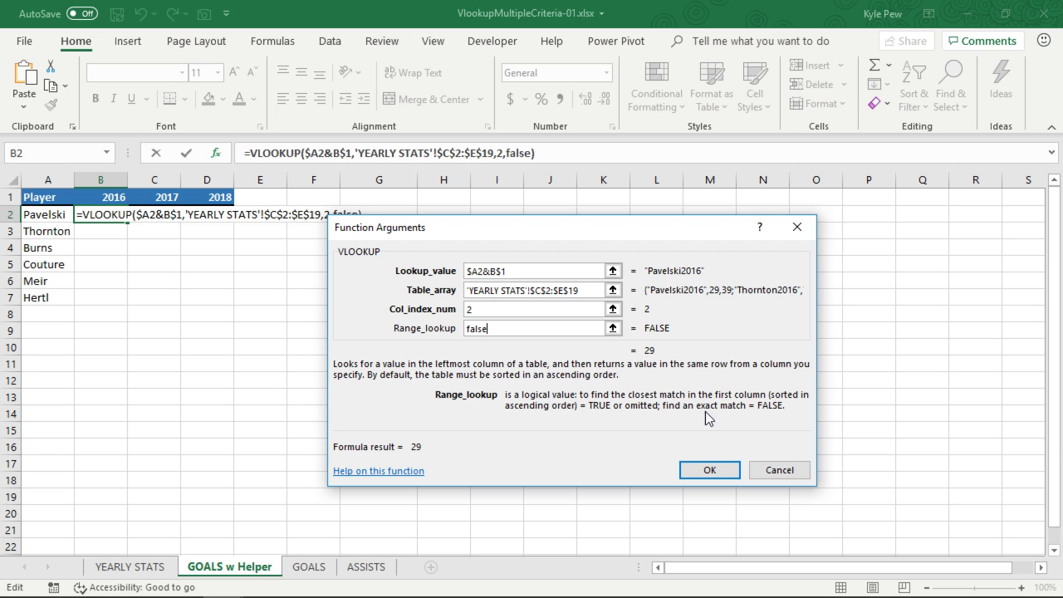
pyautogui.click(703, 470)
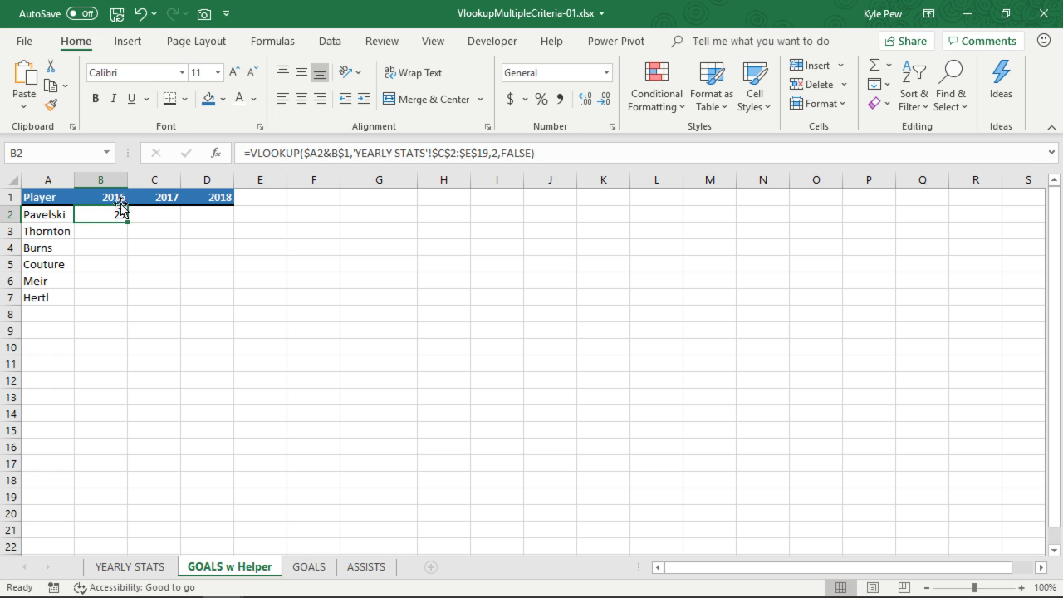
# Step: Confirm Pavelski's 2016 goals read 29, then fill B2's lookup through B2:D7 on GOALS w Helper
pyautogui.click(149, 566)
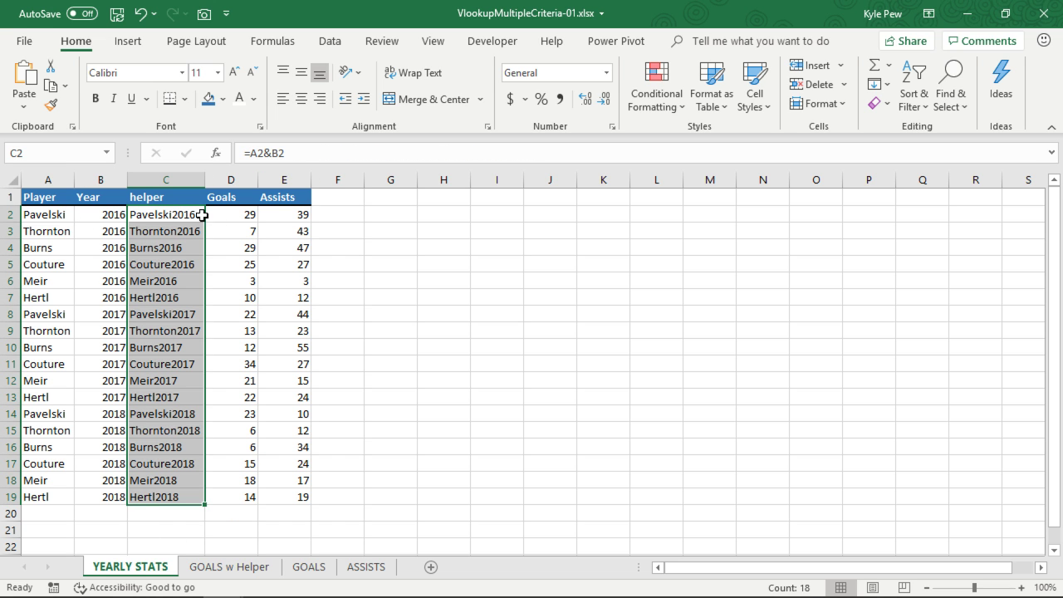
pyautogui.click(240, 215)
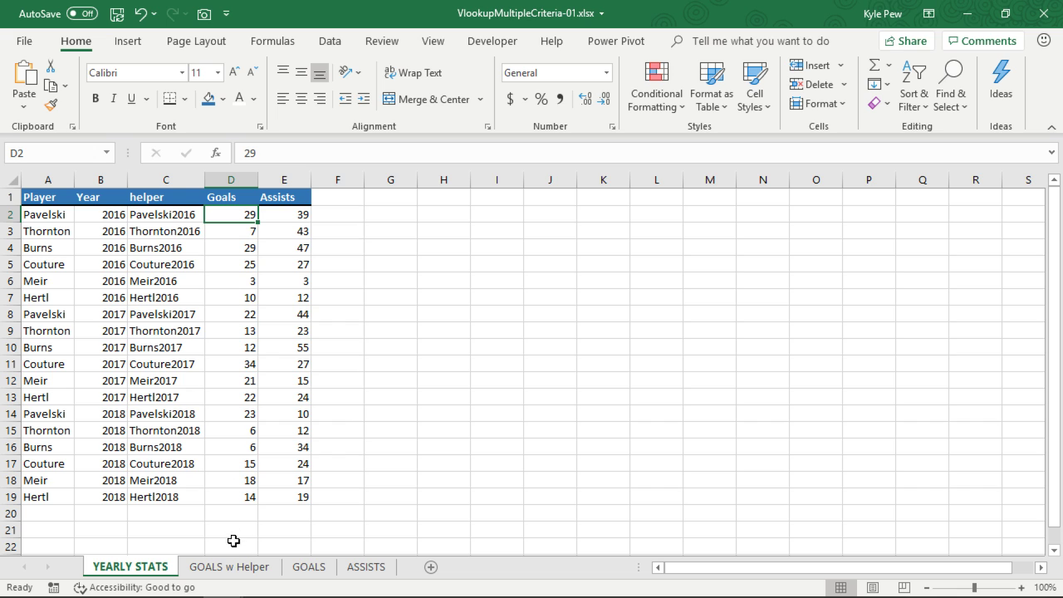
pyautogui.click(232, 567)
pyautogui.moveTo(123, 225); pyautogui.dragTo(124, 301)
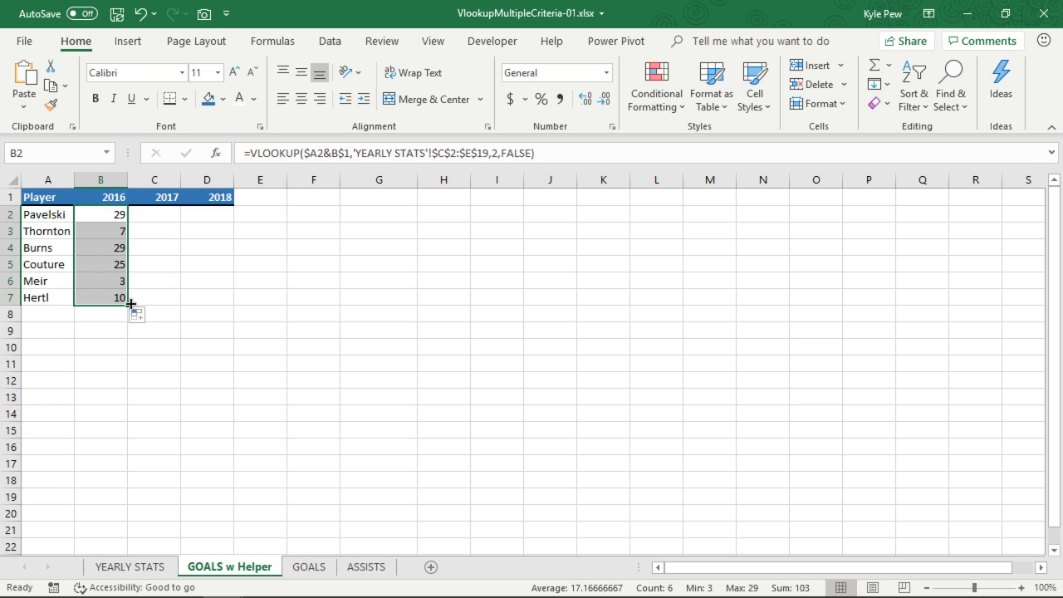
pyautogui.moveTo(133, 301); pyautogui.dragTo(221, 304)
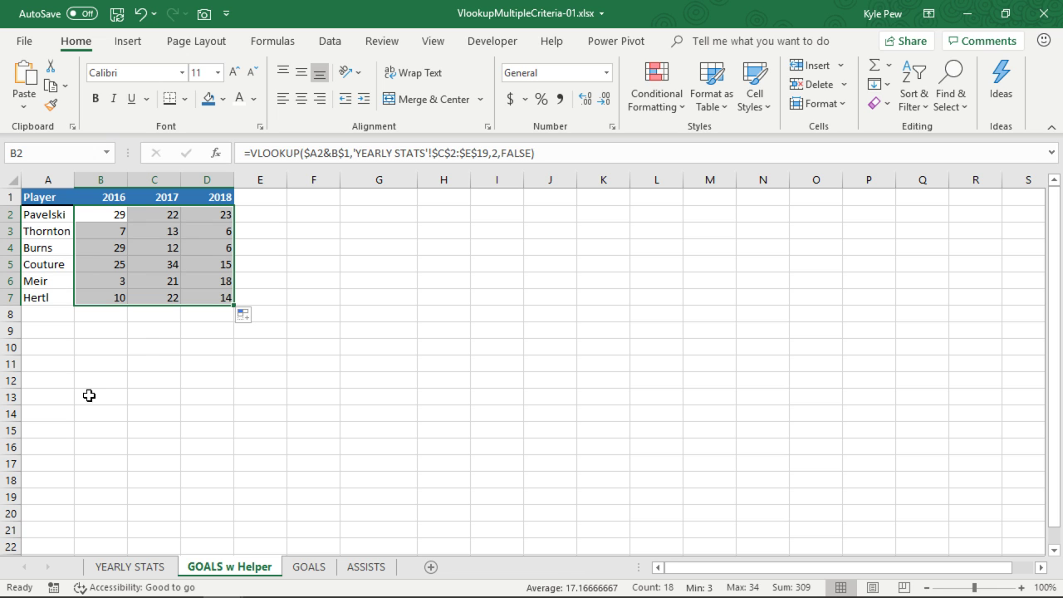
pyautogui.click(135, 568)
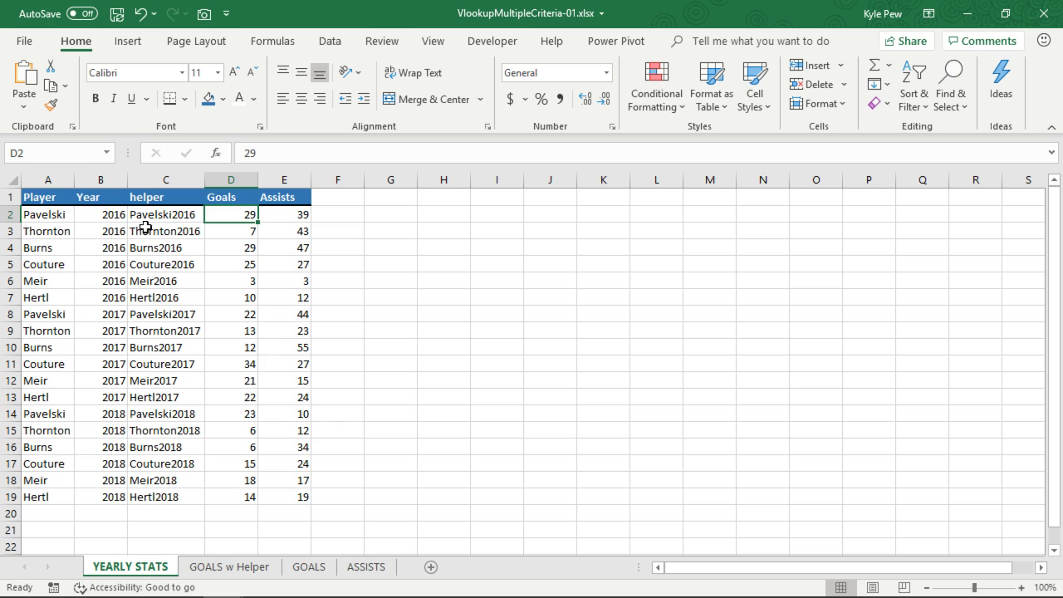
pyautogui.click(306, 570)
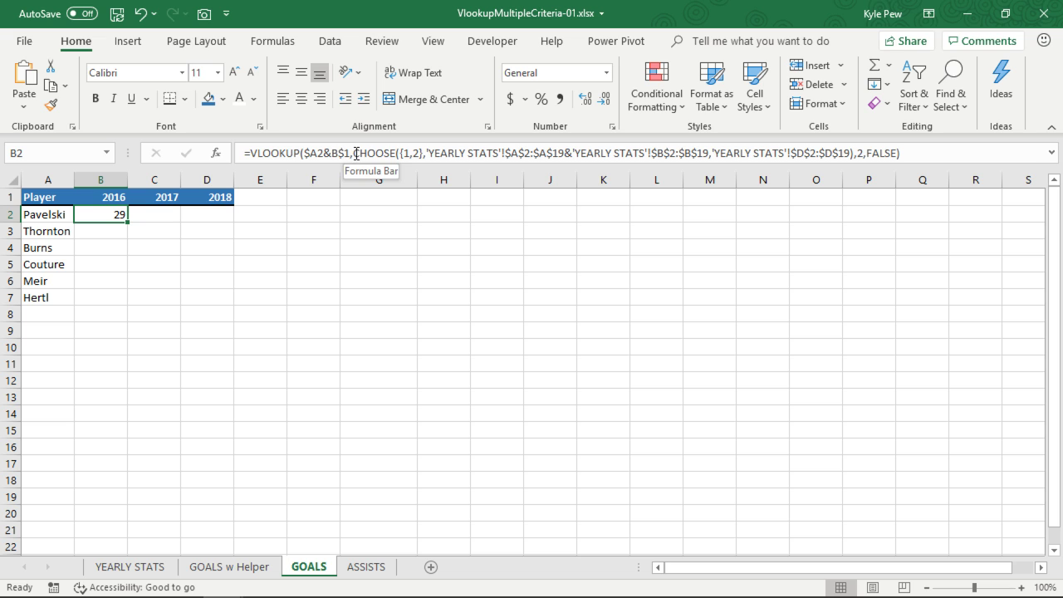
pyautogui.moveTo(356, 153); pyautogui.dragTo(855, 158)
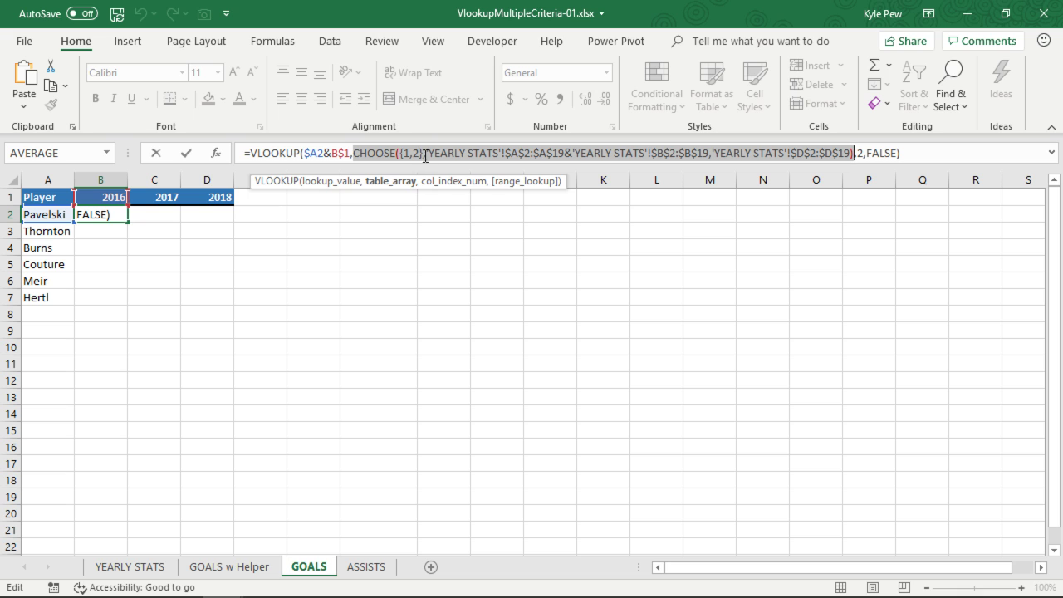
pyautogui.moveTo(427, 155); pyautogui.dragTo(710, 152)
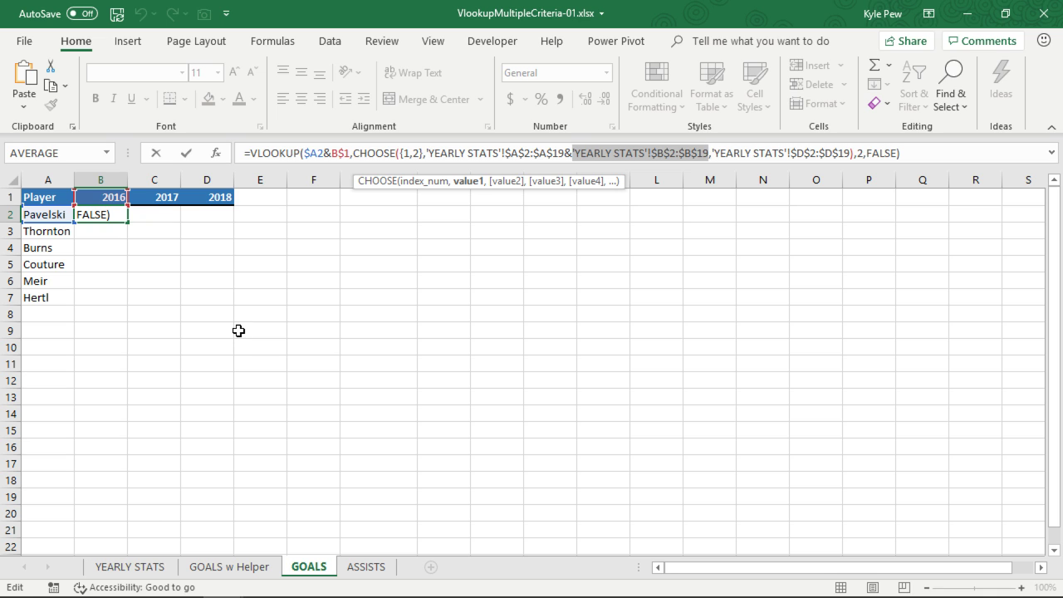
pyautogui.hotkey('ctrl', 'Return')
pyautogui.click(124, 567)
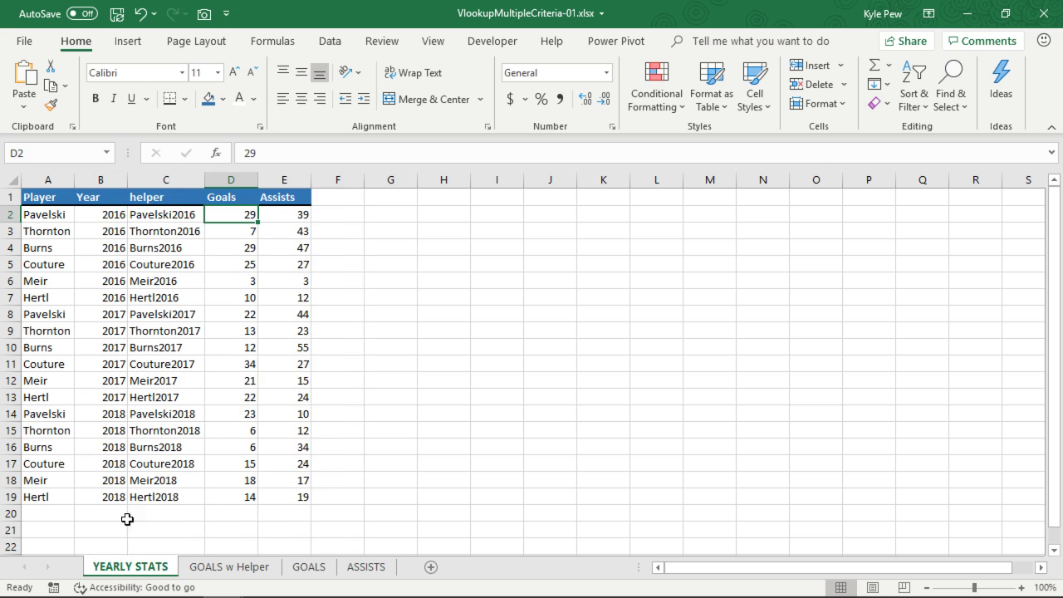
pyautogui.moveTo(50, 214); pyautogui.dragTo(51, 500)
pyautogui.moveTo(109, 213); pyautogui.dragTo(105, 496)
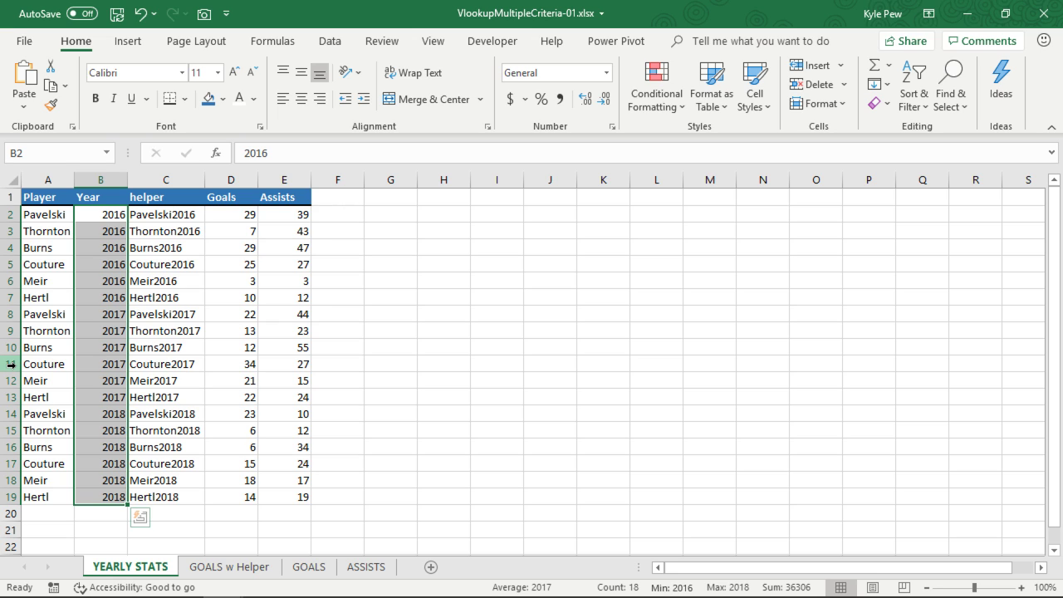
pyautogui.click(171, 214)
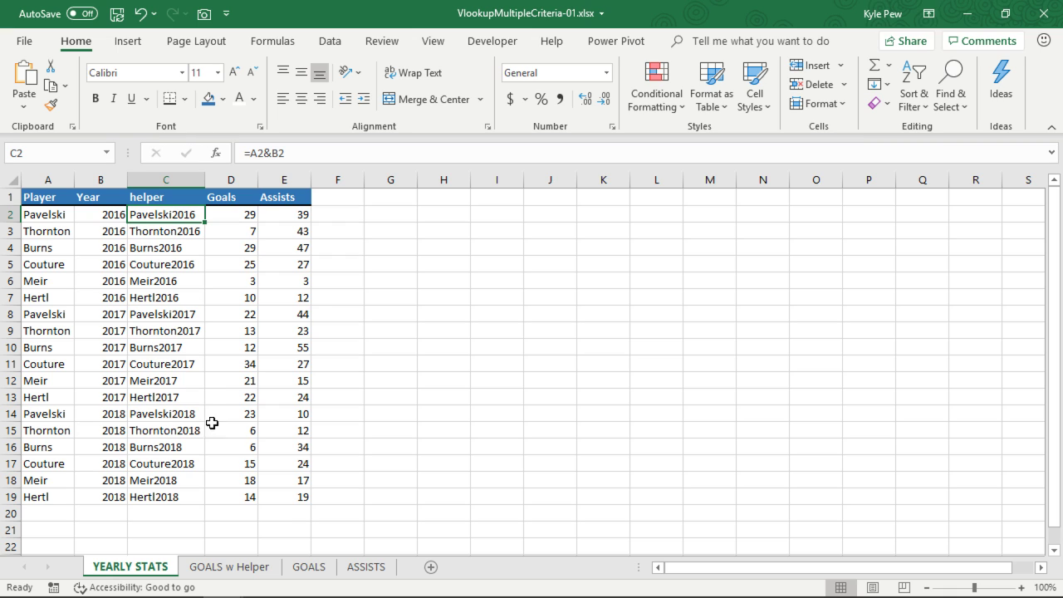
pyautogui.click(310, 568)
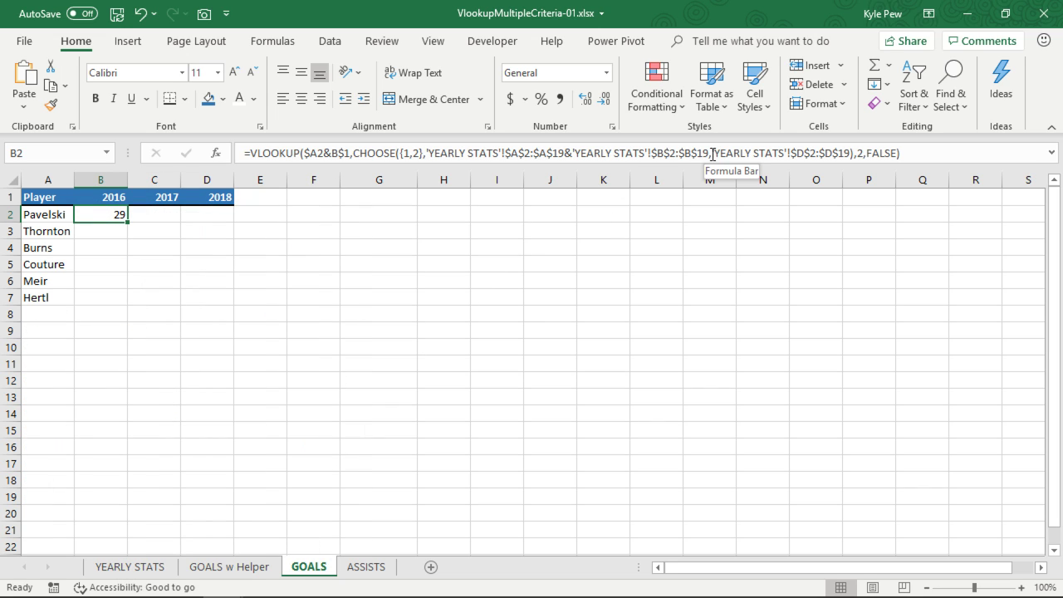
pyautogui.moveTo(713, 153); pyautogui.dragTo(851, 153)
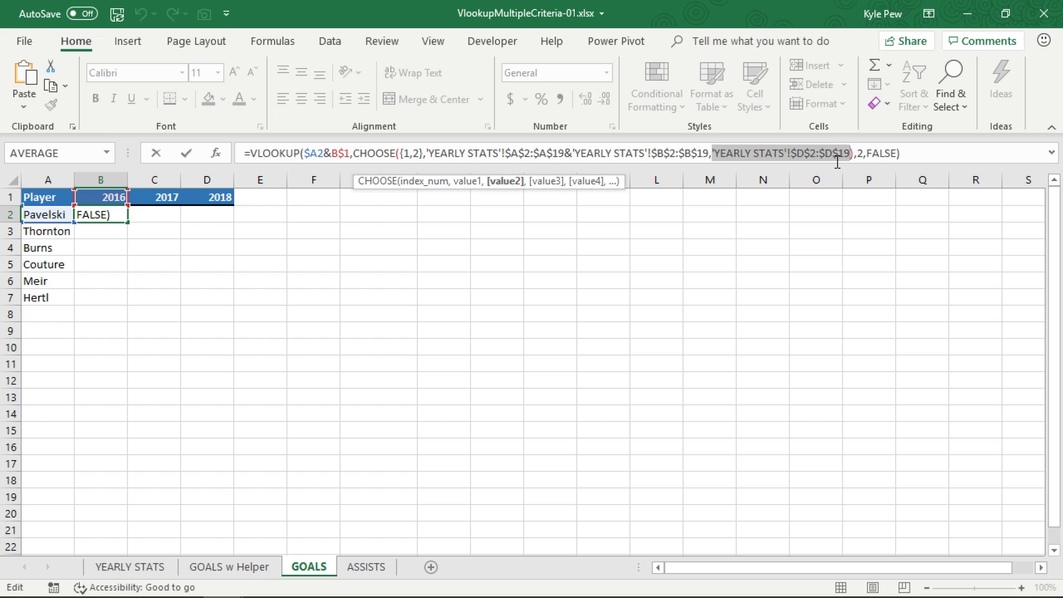
pyautogui.hotkey('ctrl', 'Return')
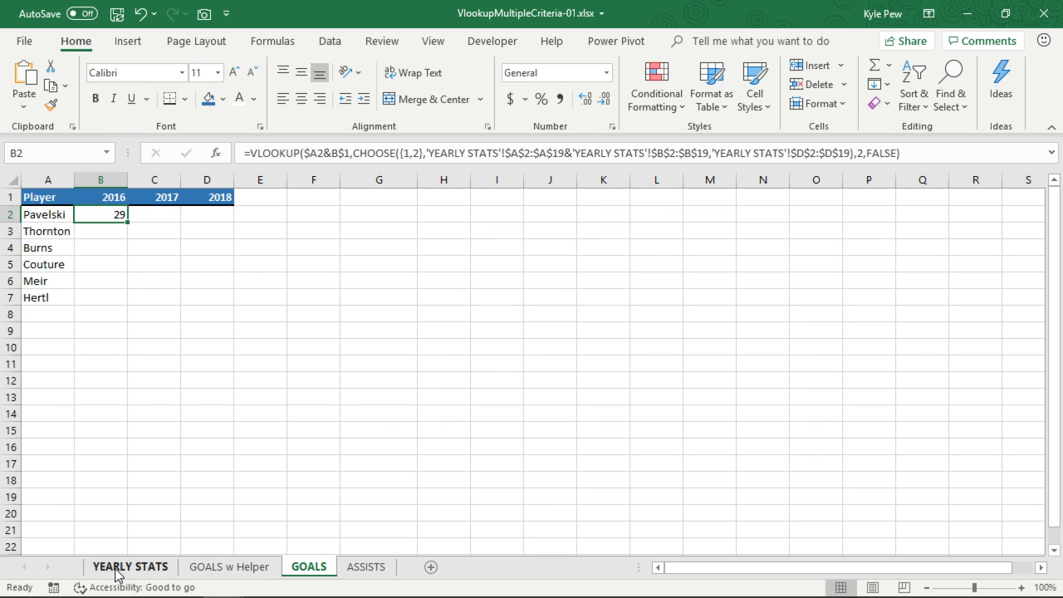
pyautogui.click(87, 569)
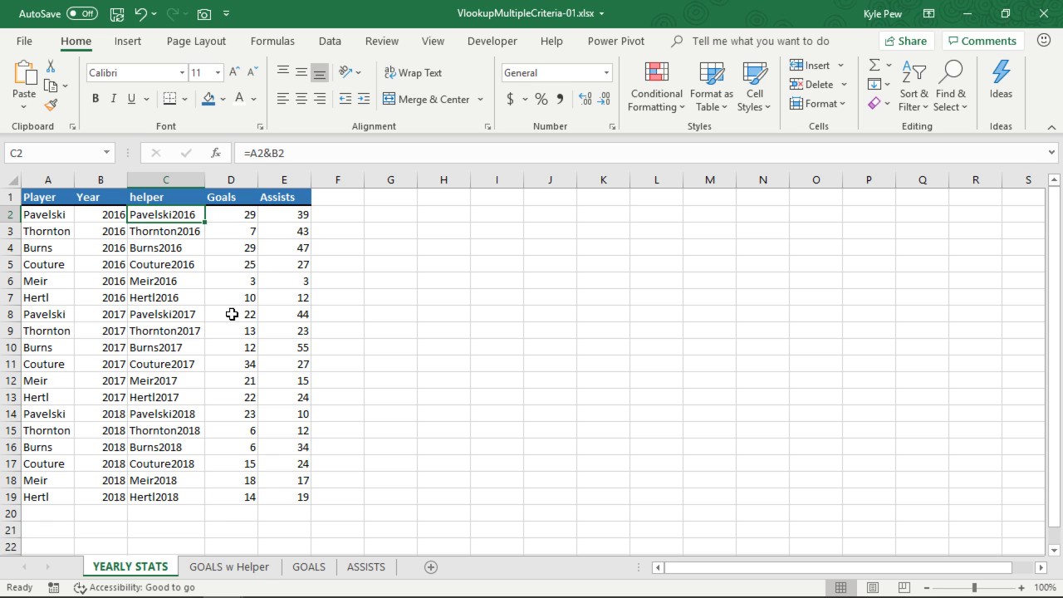
pyautogui.click(229, 567)
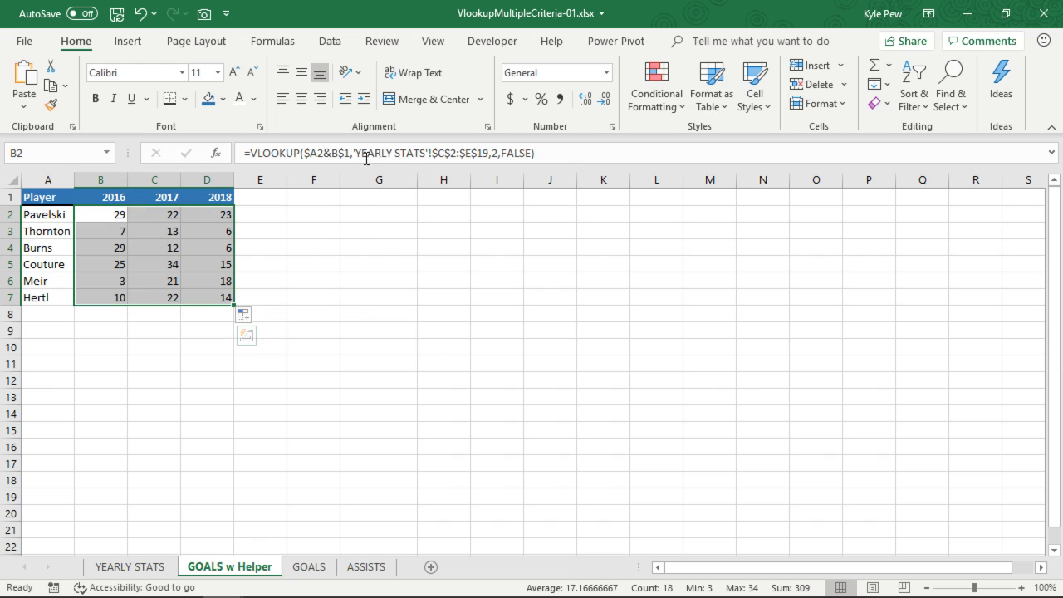
pyautogui.click(305, 567)
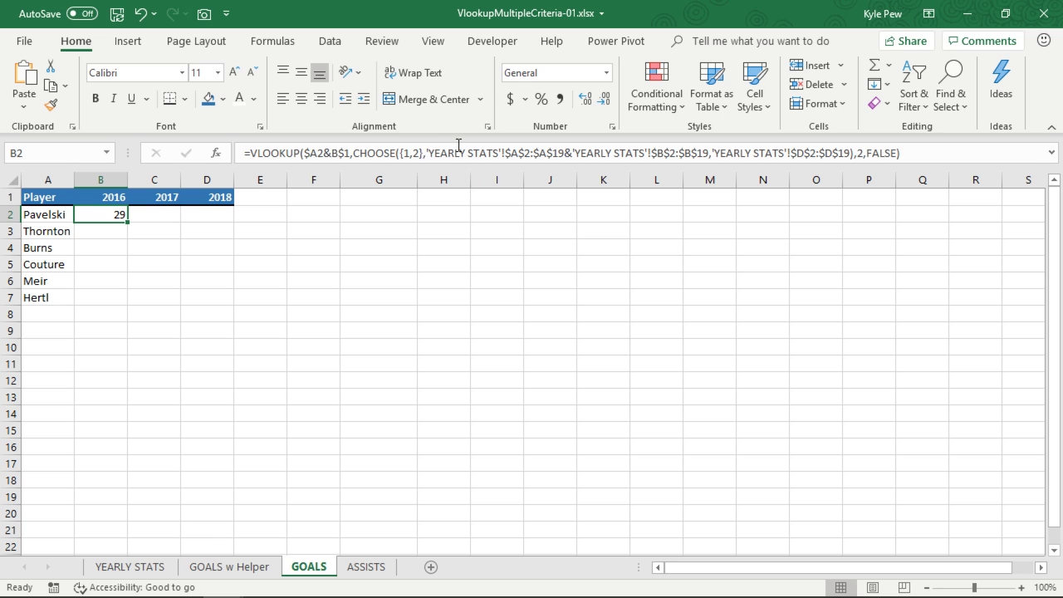
pyautogui.moveTo(855, 150); pyautogui.dragTo(353, 152)
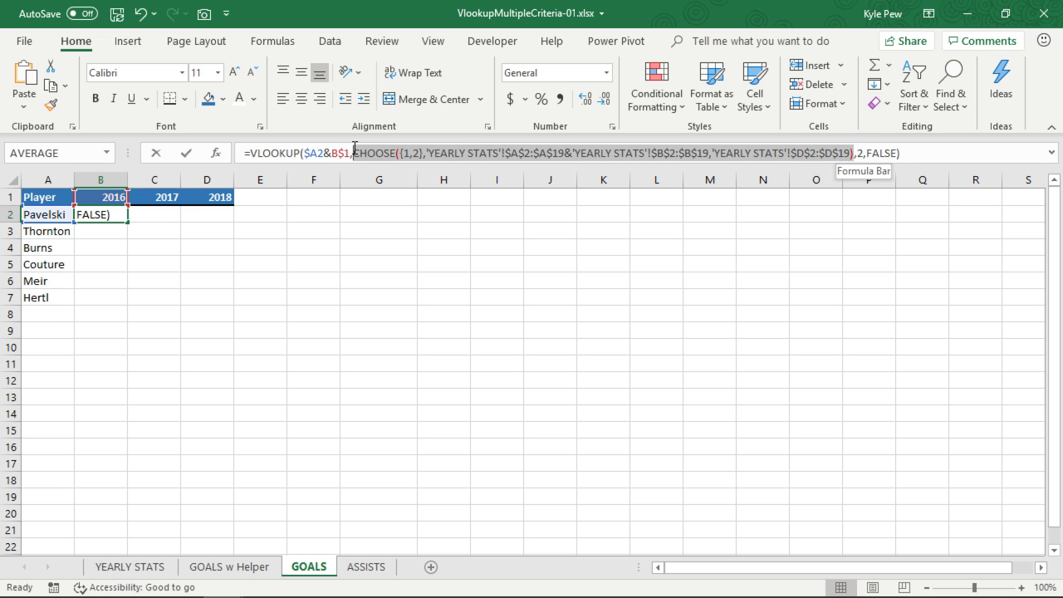
pyautogui.doubleClick(860, 153)
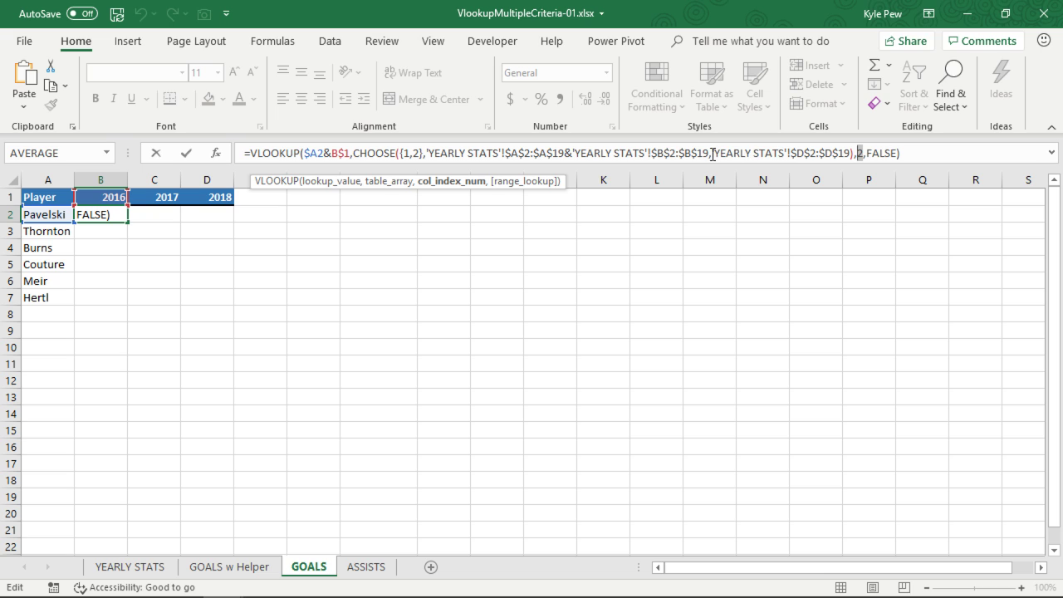
pyautogui.moveTo(712, 153); pyautogui.dragTo(426, 151)
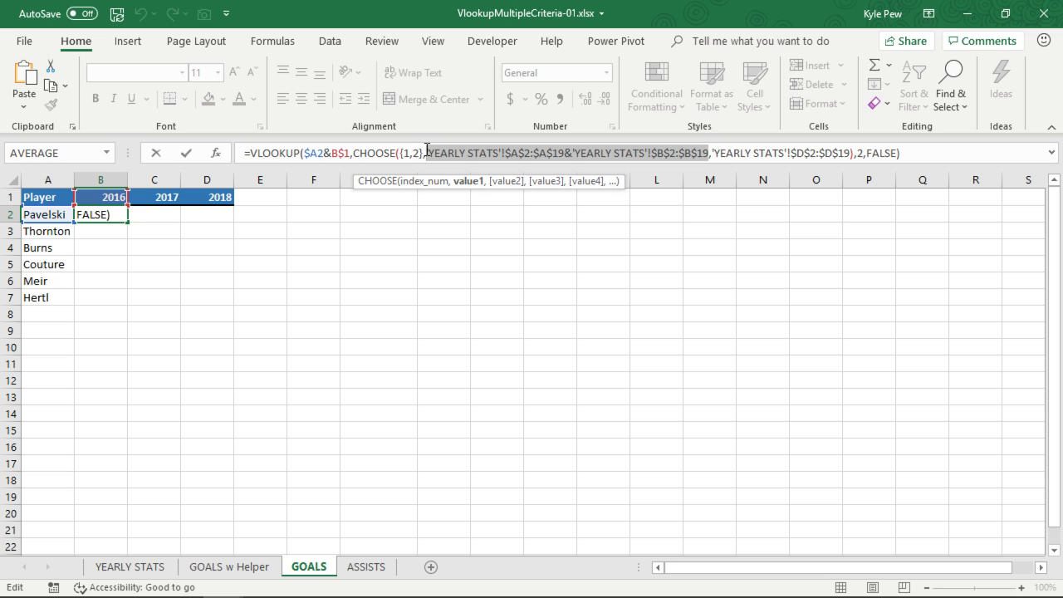
pyautogui.press('Escape')
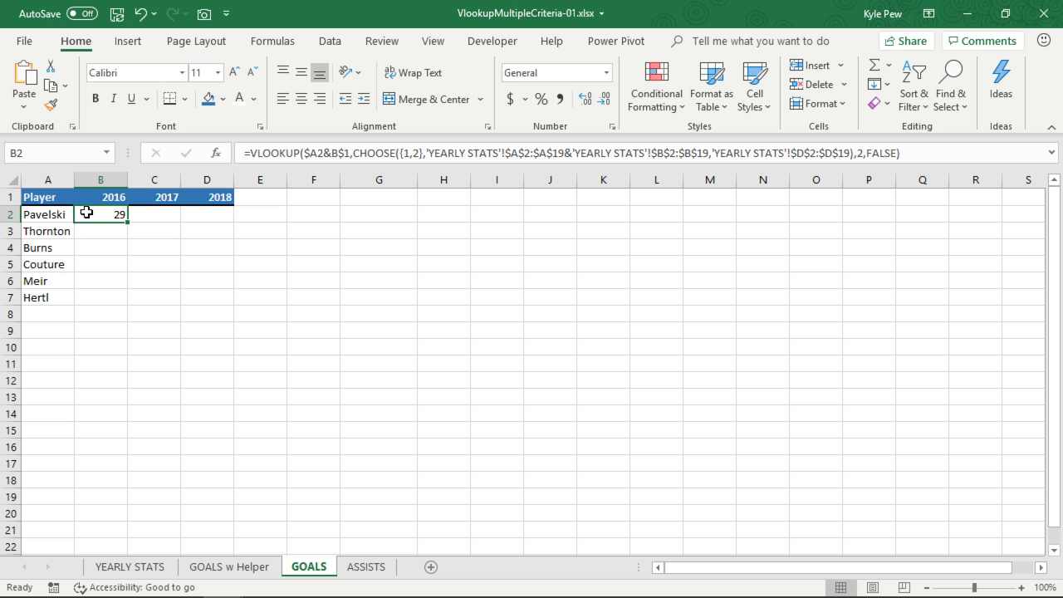
# Step: Restart B2 on GOALS as a VLOOKUP with lookup value $A2&B$1 and a choose( table array
pyautogui.press('Delete')
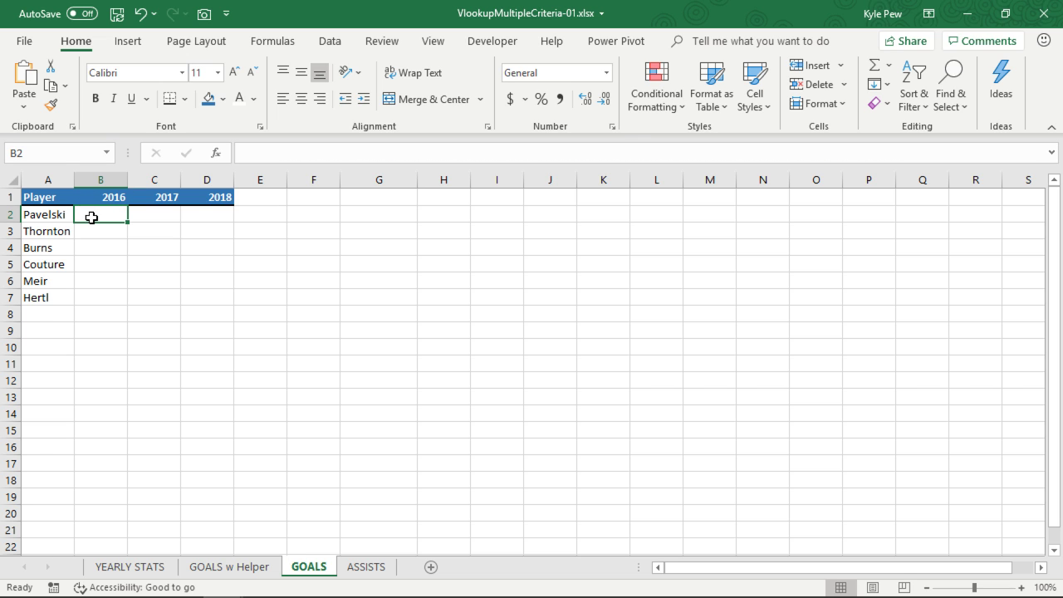
pyautogui.write('=vl')
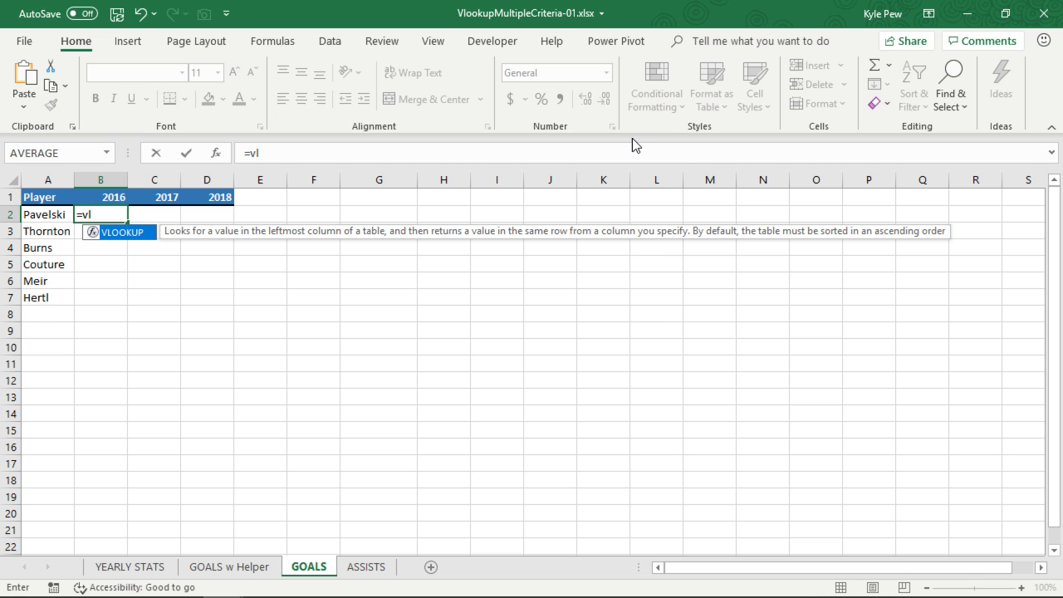
pyautogui.write('ookup(')
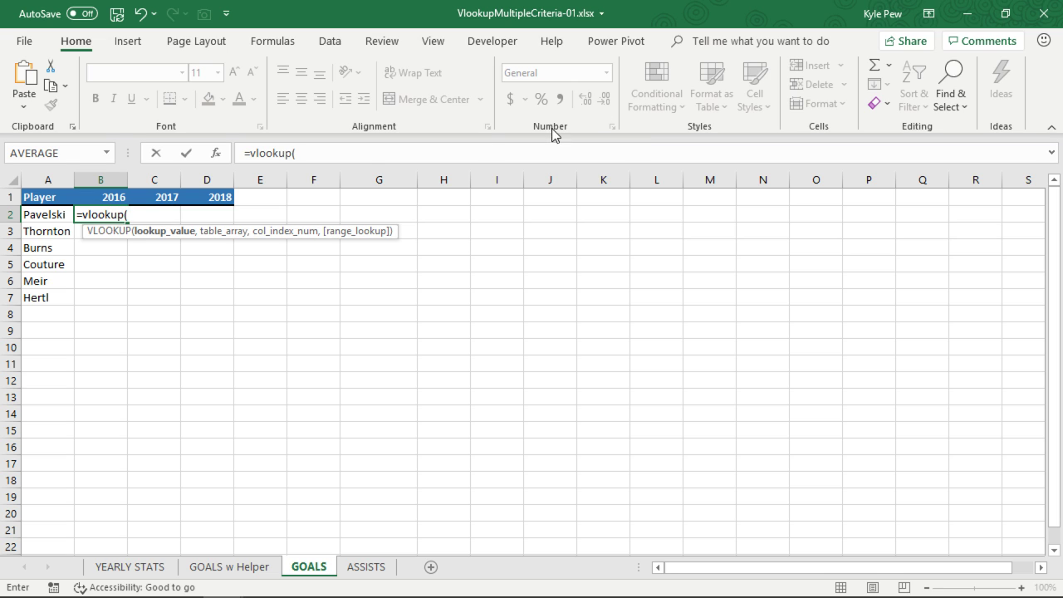
pyautogui.click(217, 154)
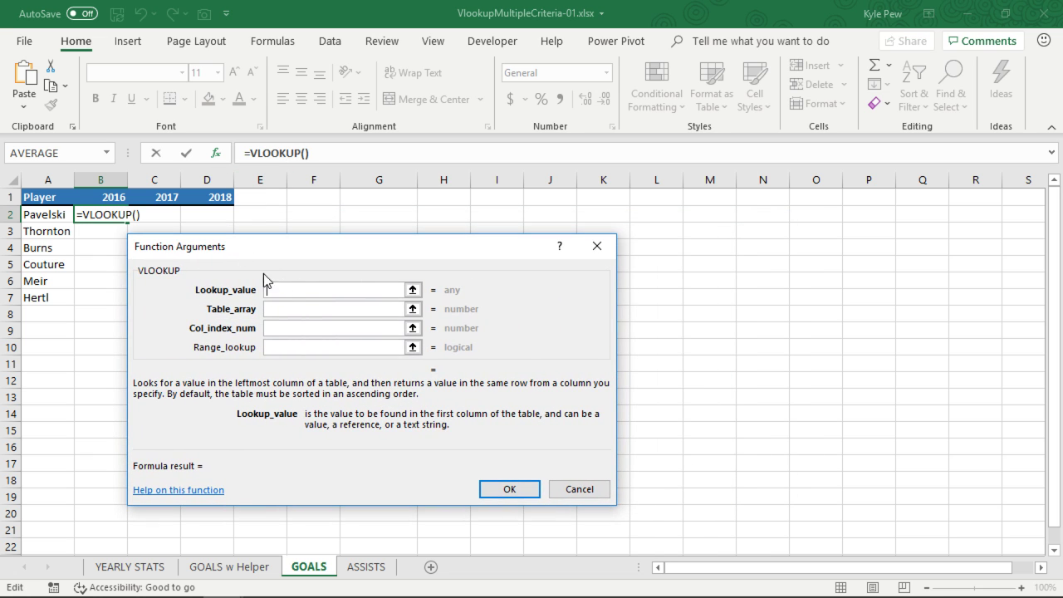
pyautogui.click(40, 218)
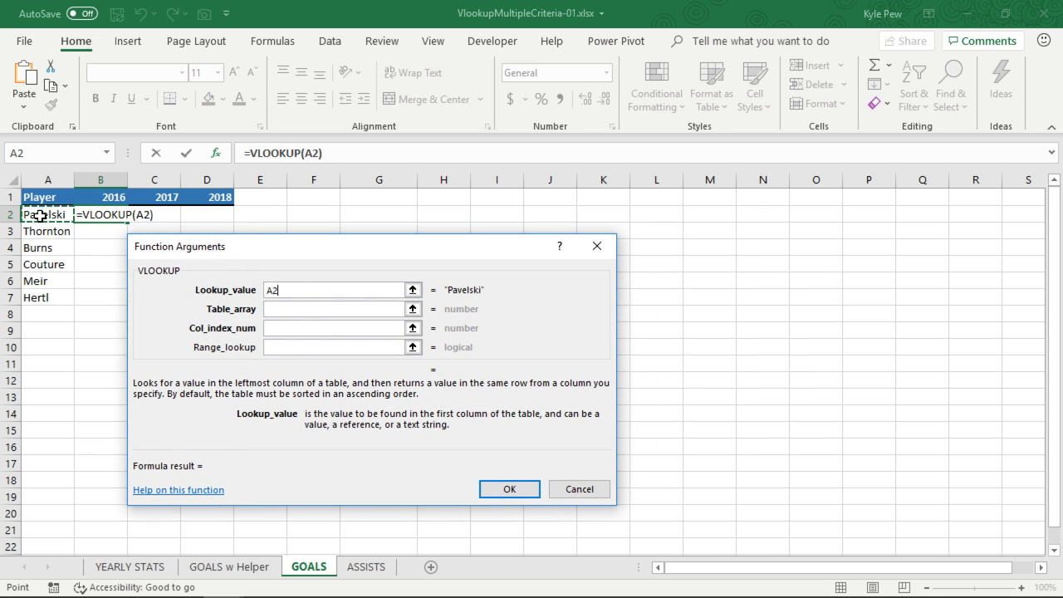
pyautogui.press('F4')
pyautogui.press('F4')
pyautogui.press('F4')
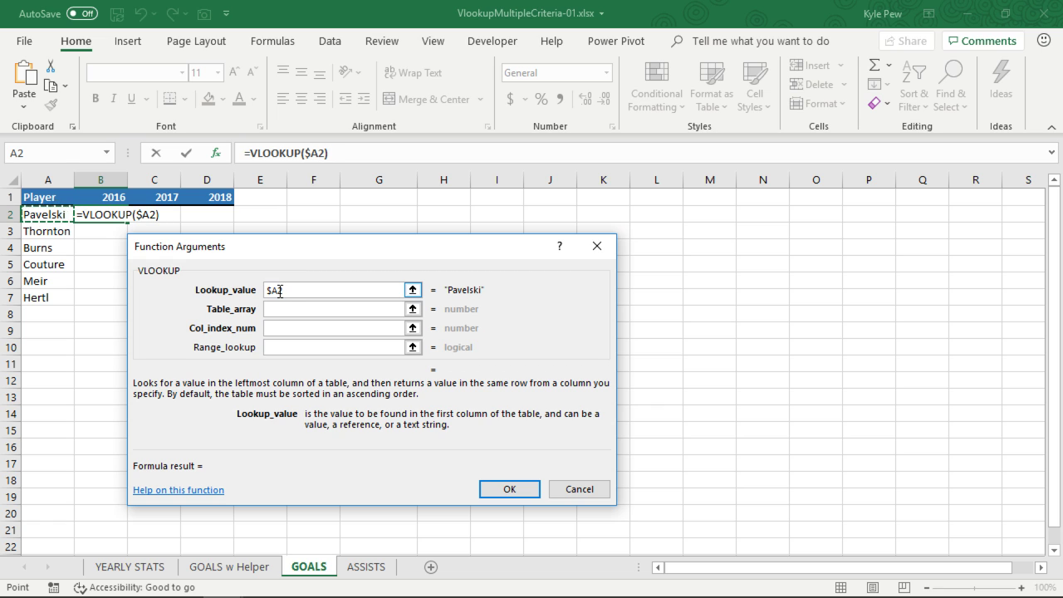
pyautogui.write('&')
pyautogui.click(91, 199)
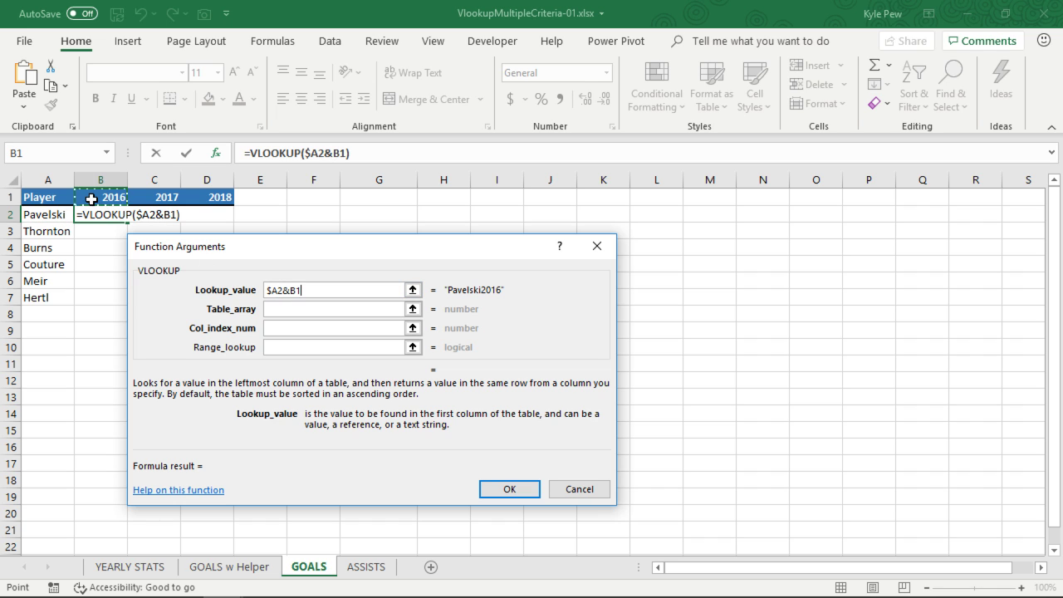
pyautogui.press('F4')
pyautogui.press('F4')
pyautogui.click(278, 308)
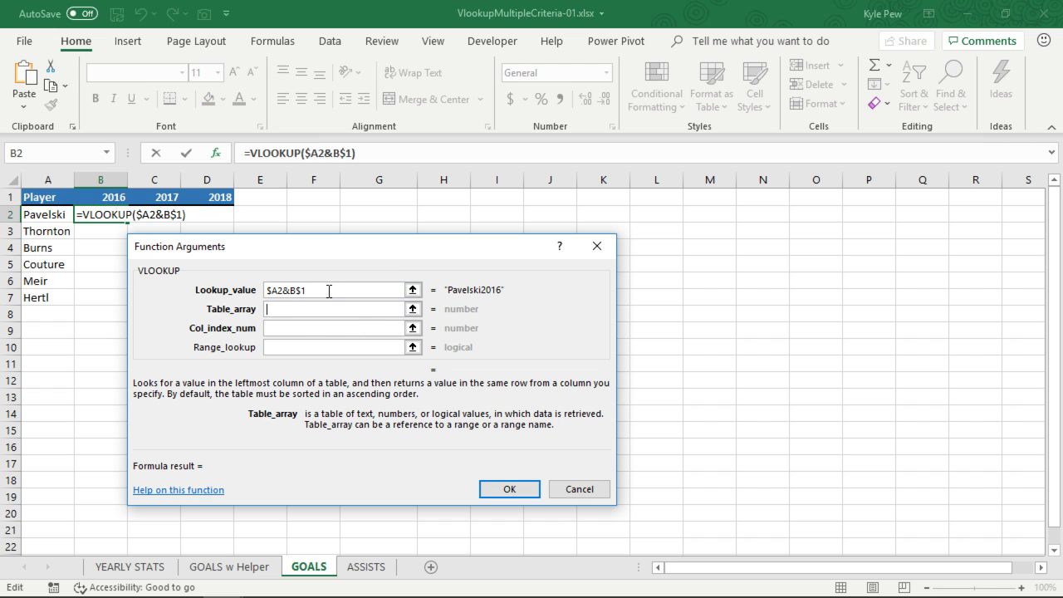
pyautogui.write('choose')
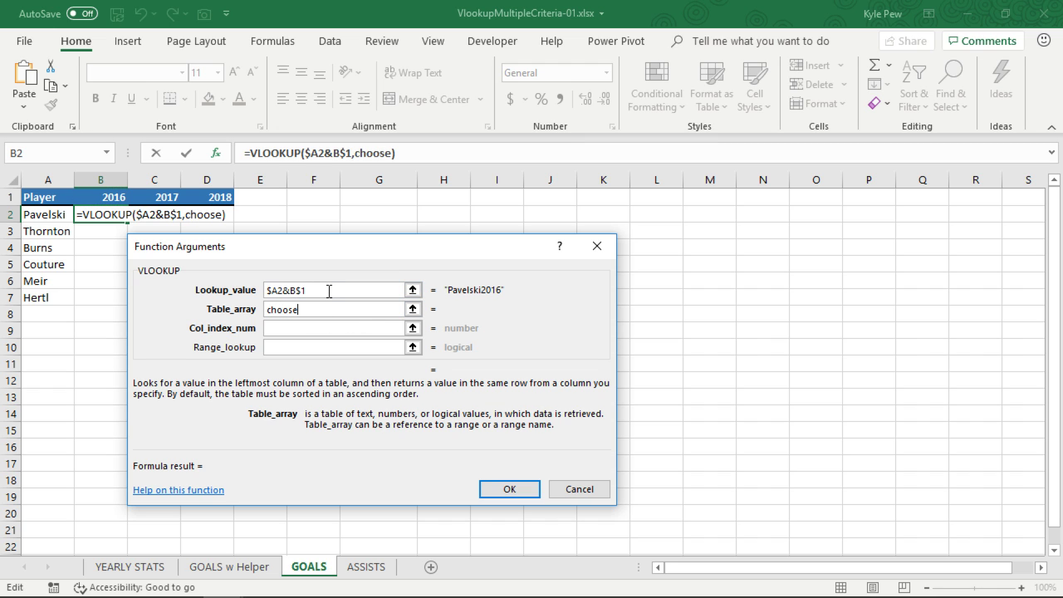
pyautogui.write('(')
# Step: Set CHOOSE's index number to the array {1,2}
pyautogui.click(378, 152)
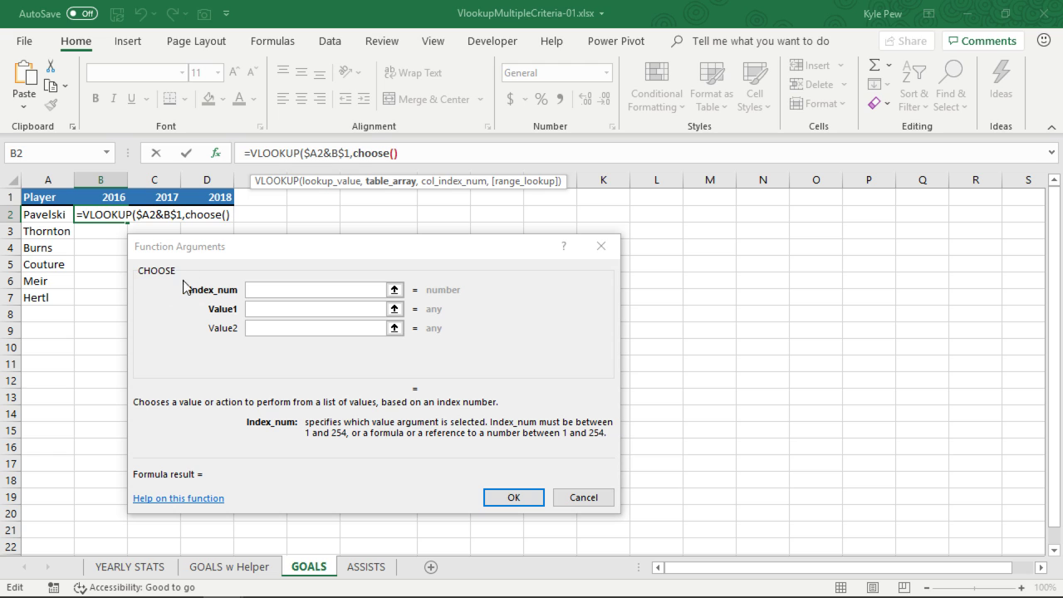
pyautogui.click(267, 290)
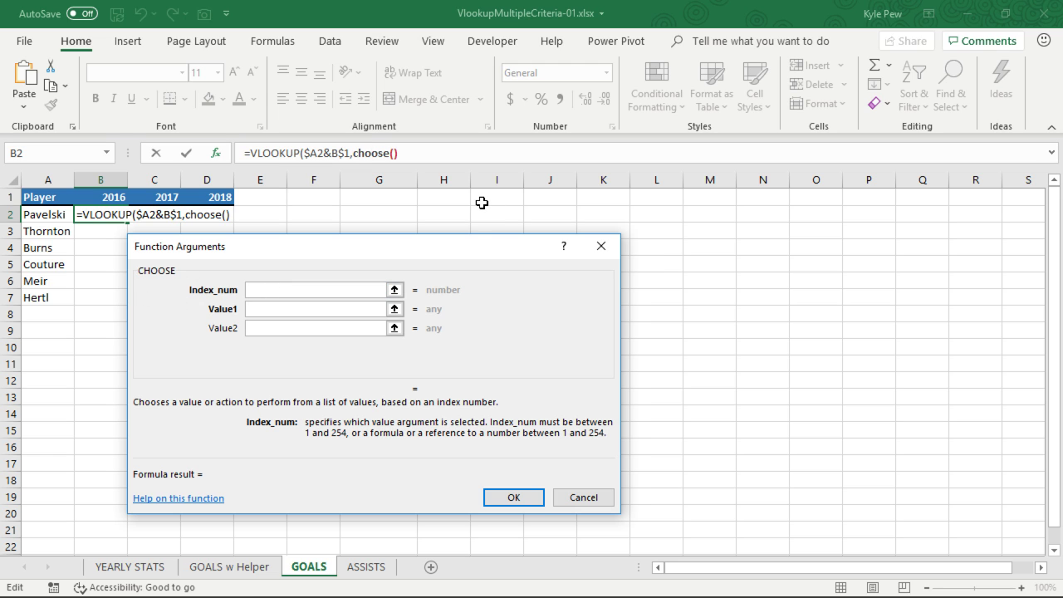
pyautogui.write('{1,2}')
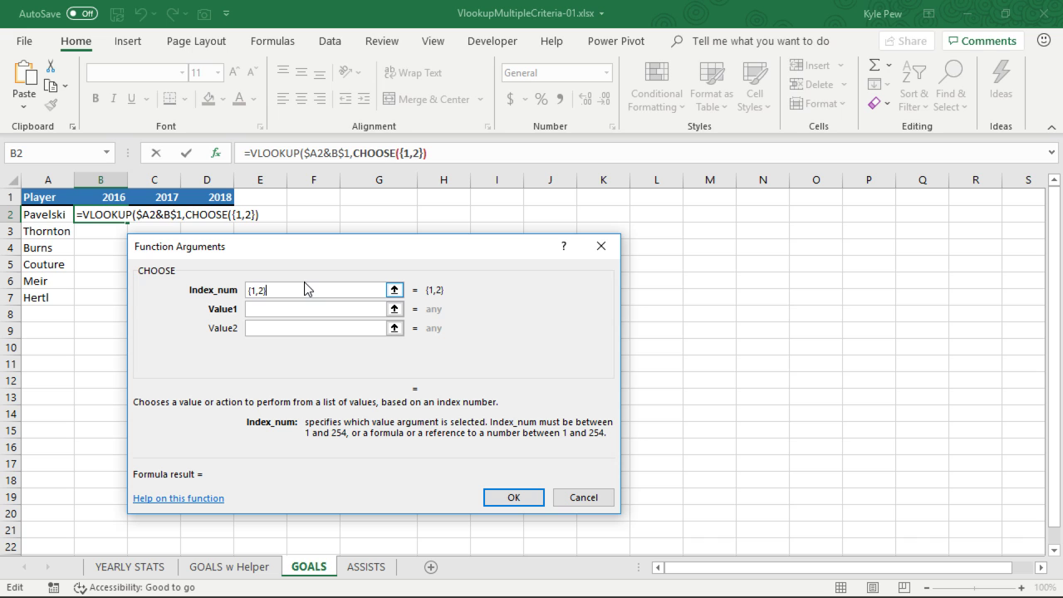
pyautogui.click(269, 308)
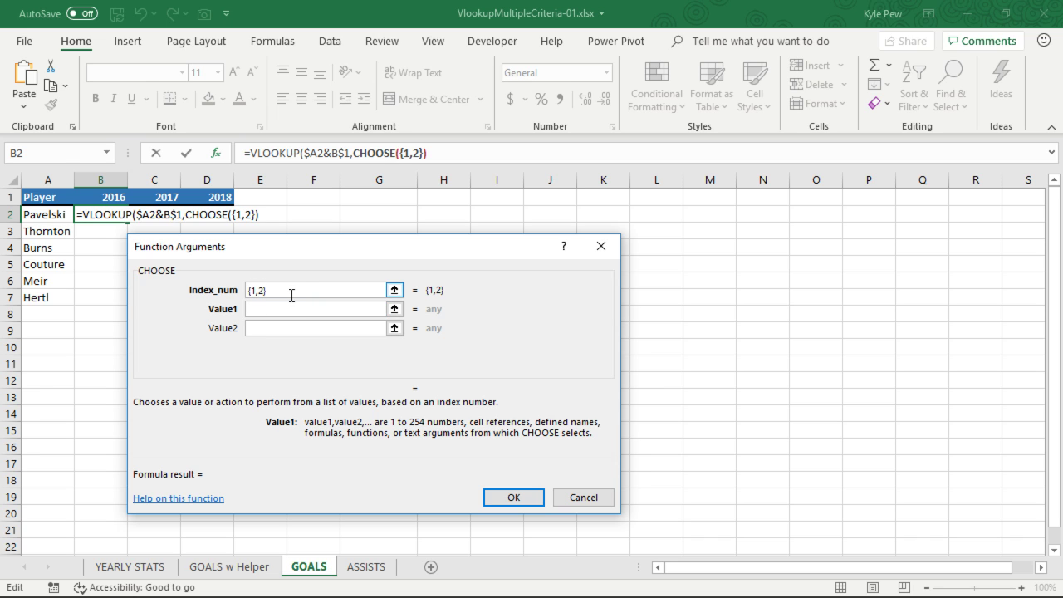
pyautogui.click(295, 328)
pyautogui.click(260, 307)
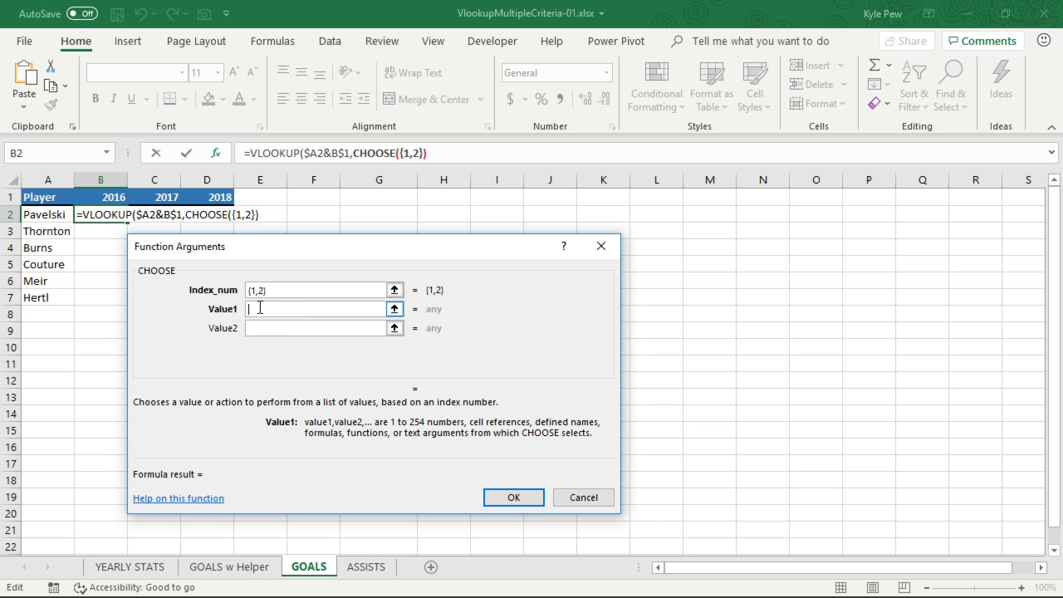
# Step: Set CHOOSE's first value to 'YEARLY STATS'!$A$2:$A$19&$B$2:$B$19
pyautogui.click(131, 566)
pyautogui.click(58, 217)
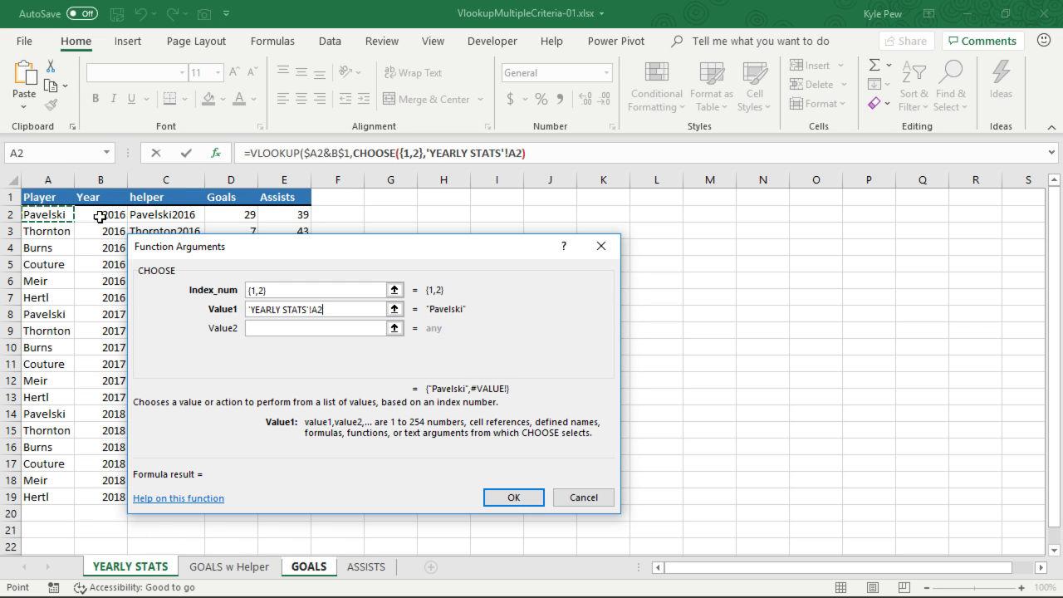
pyautogui.hotkey('ctrl', 'shift', 'Down')
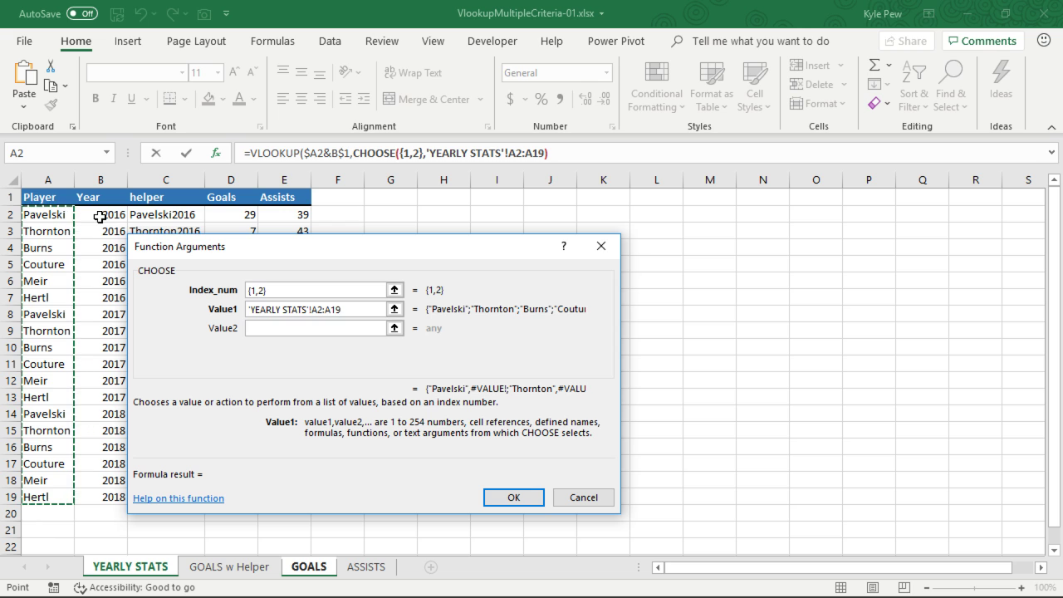
pyautogui.press('F4')
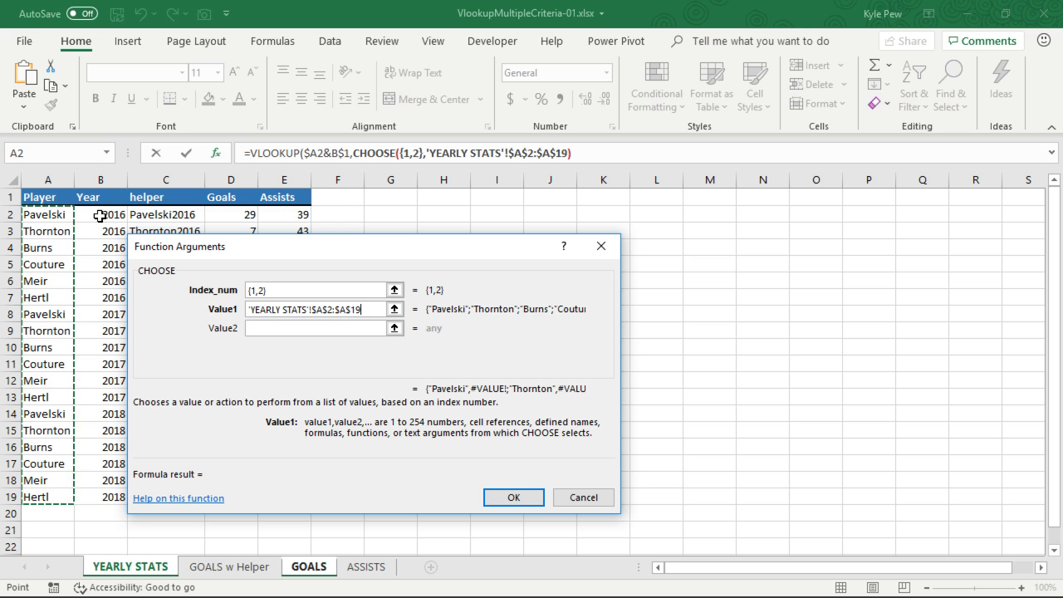
pyautogui.write('&')
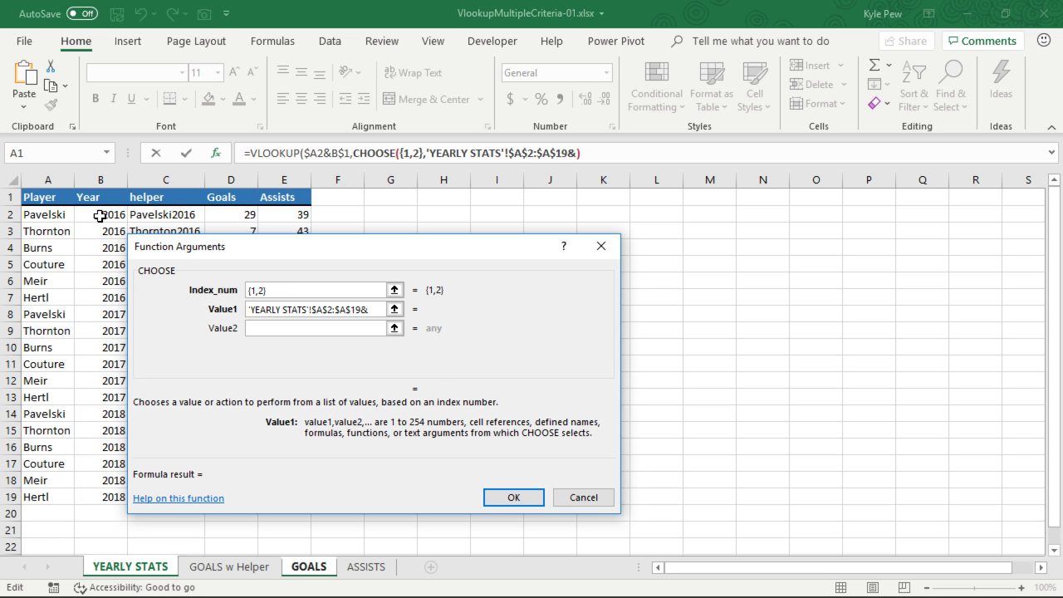
pyautogui.click(100, 216)
pyautogui.hotkey('ctrl', 'shift', 'Down')
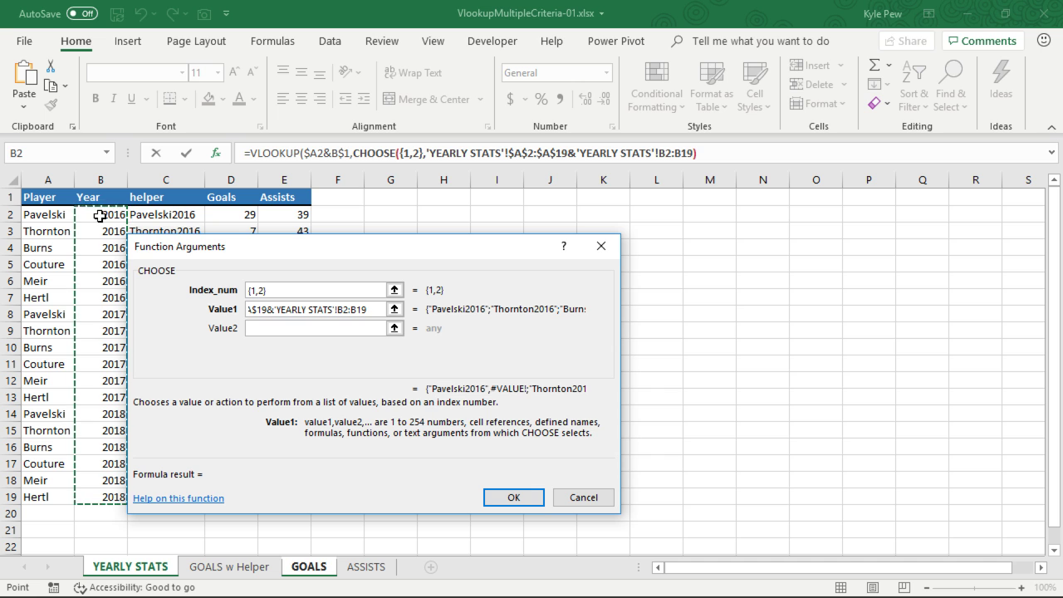
pyautogui.press('F4')
# Step: Set CHOOSE's second value to the goals range 'YEARLY STATS'!$D$2:$D$19
pyautogui.moveTo(272, 247); pyautogui.dragTo(509, 217)
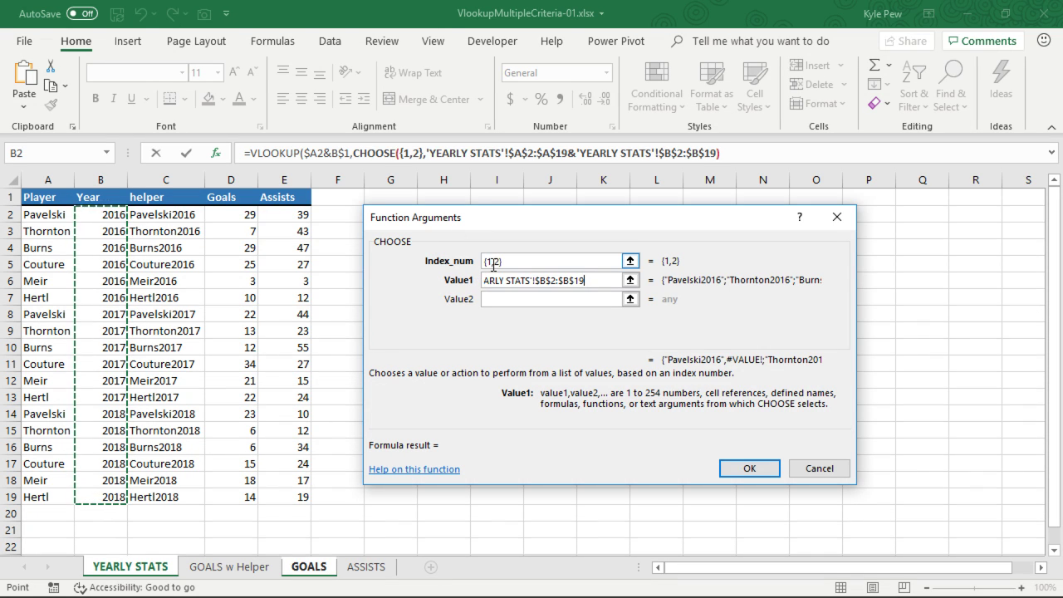
pyautogui.click(500, 300)
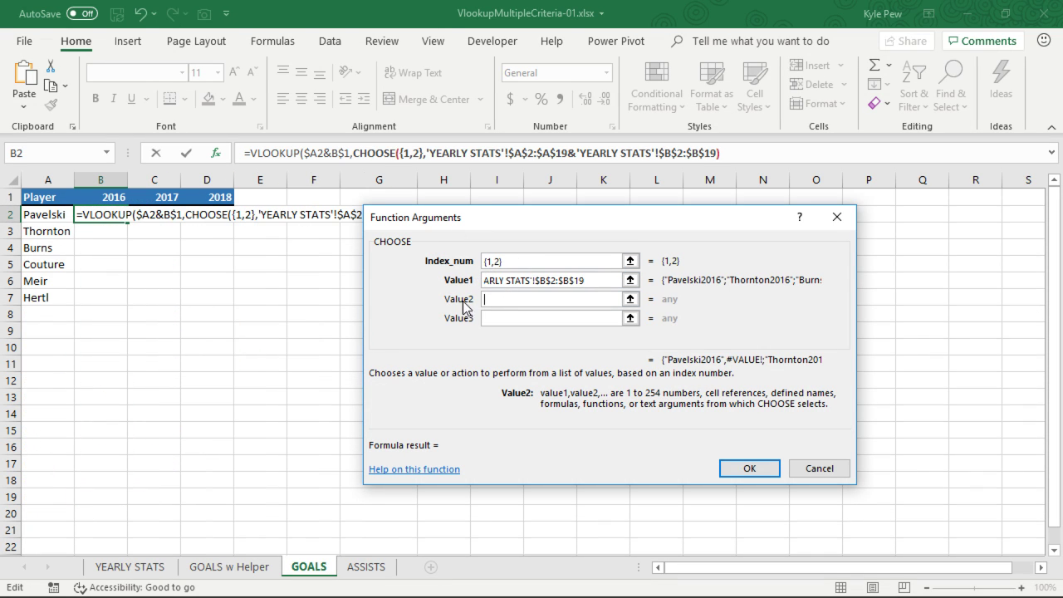
pyautogui.click(131, 567)
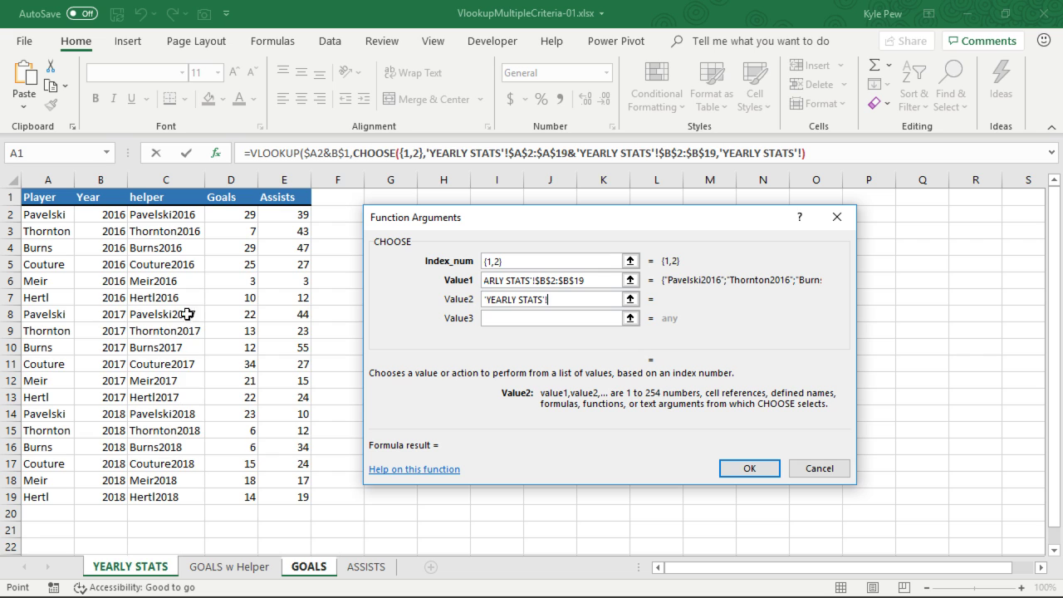
pyautogui.click(235, 214)
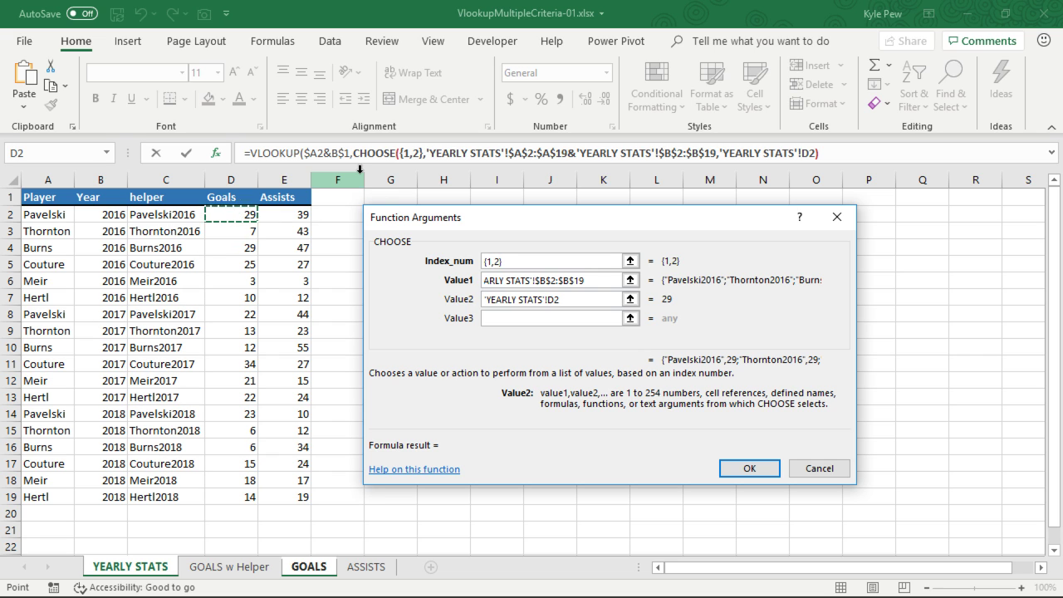
pyautogui.hotkey('ctrl', 'shift', 'Down')
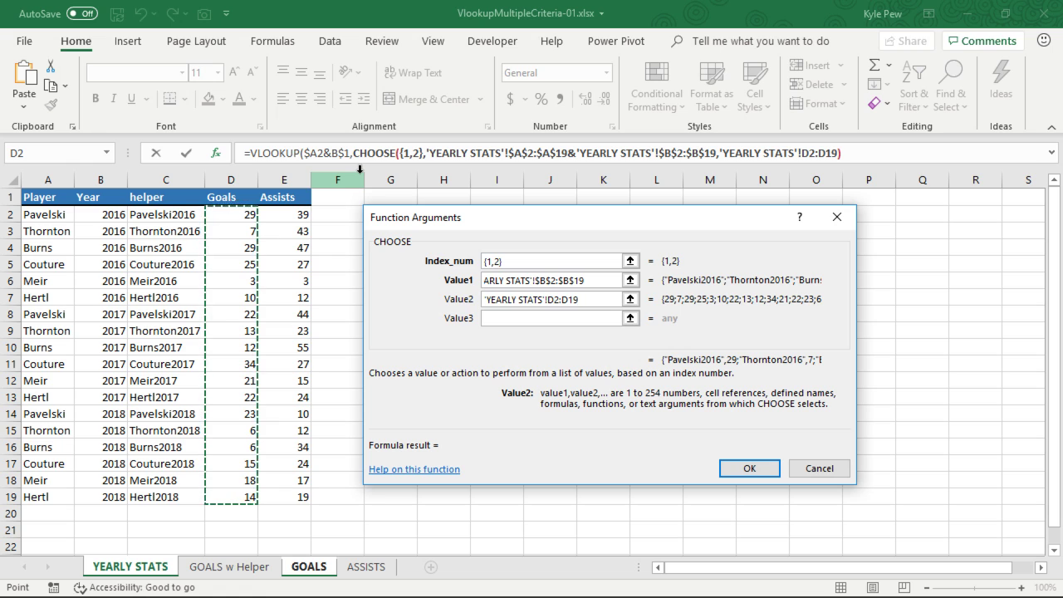
pyautogui.press('F4')
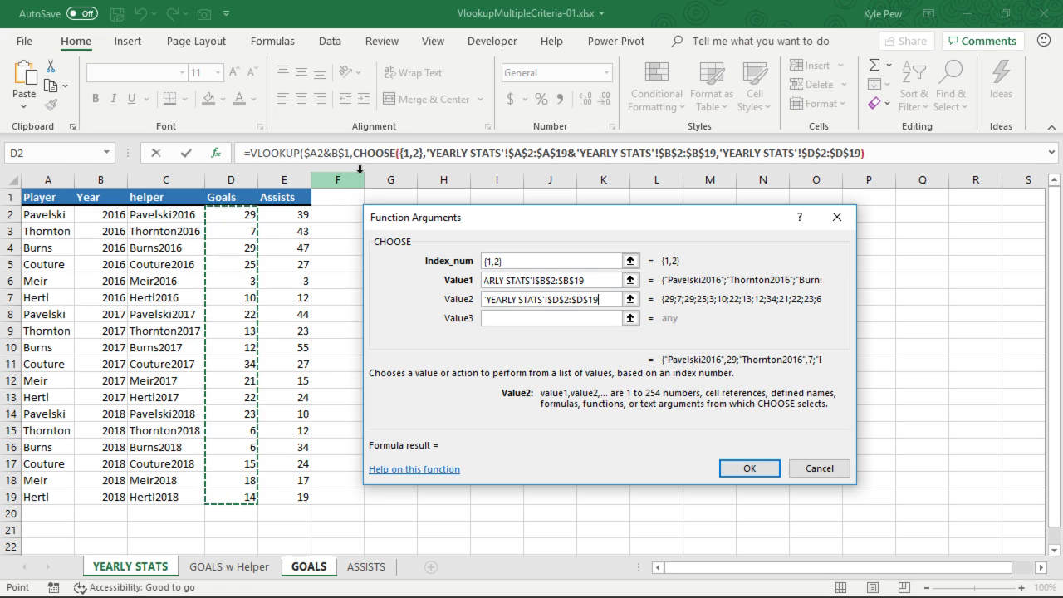
pyautogui.click(286, 154)
pyautogui.click(508, 298)
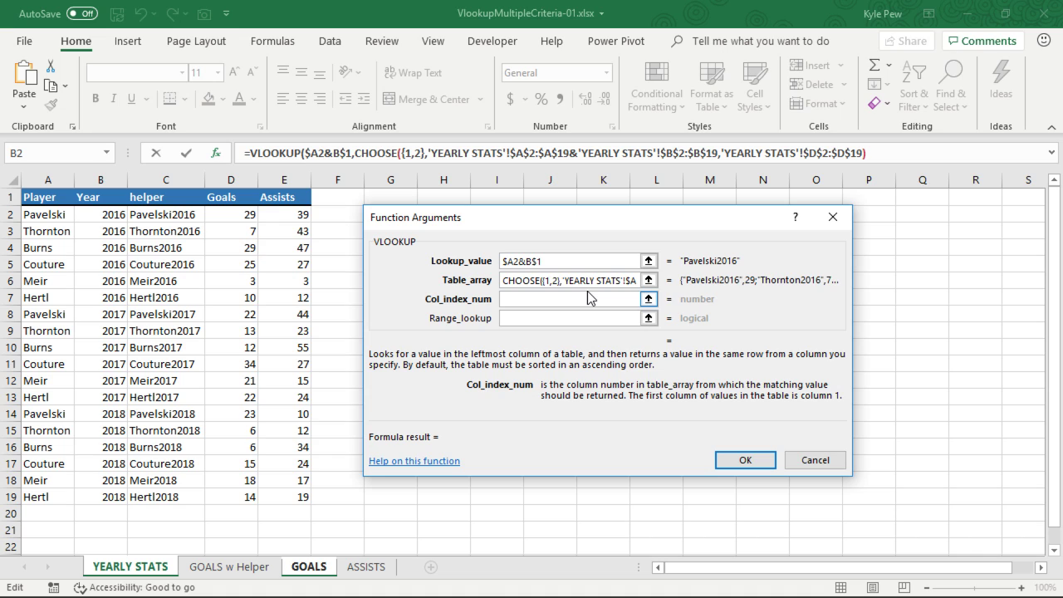
# Step: Give the VLOOKUP column index 2 and FALSE, then fill it across B2:D7
pyautogui.write('2')
pyautogui.click(536, 317)
pyautogui.write('false')
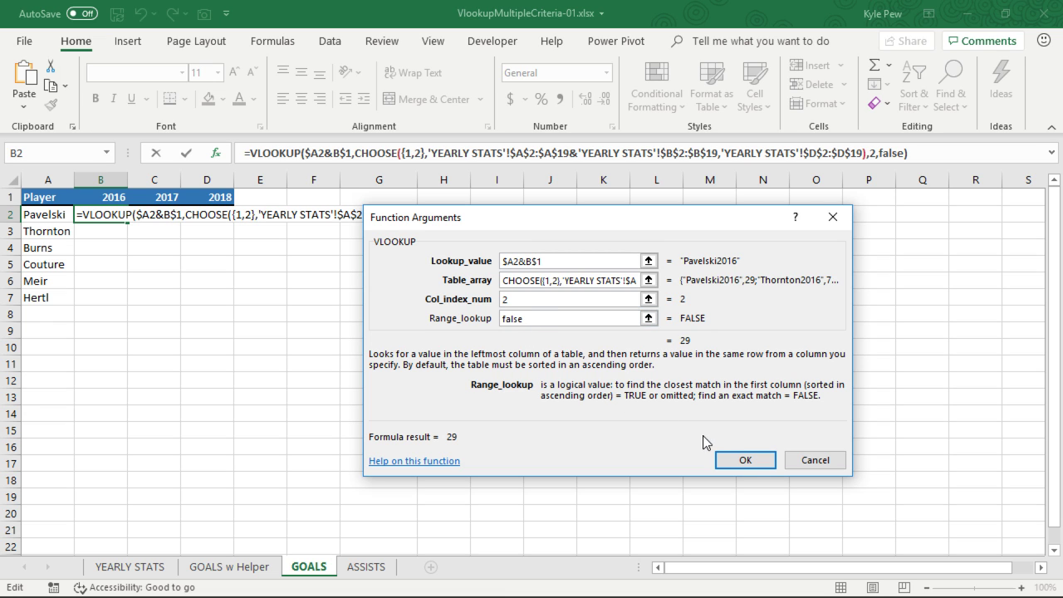
pyautogui.click(742, 460)
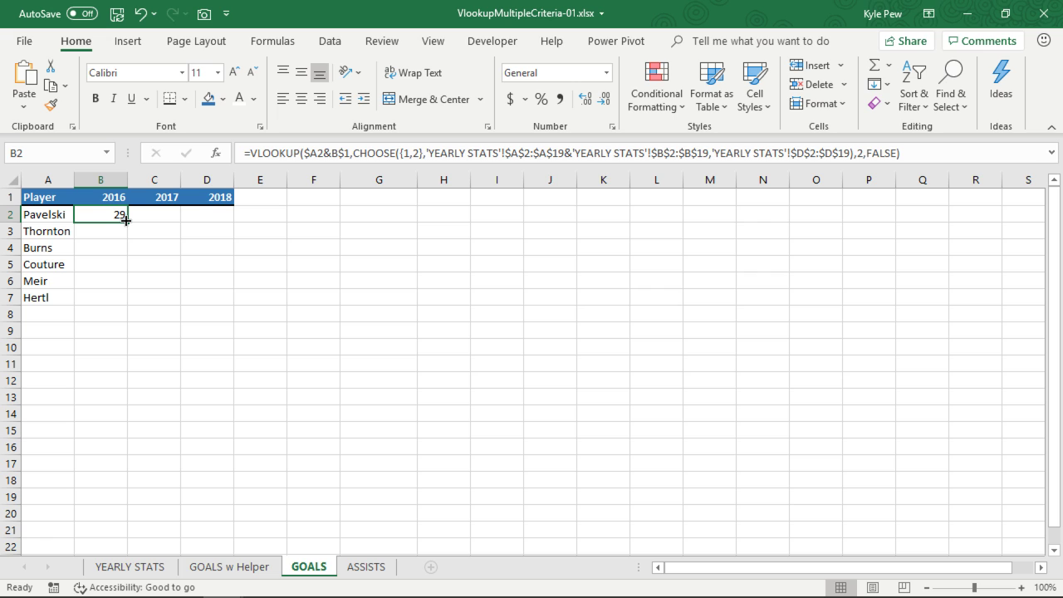
pyautogui.moveTo(126, 221); pyautogui.dragTo(235, 305)
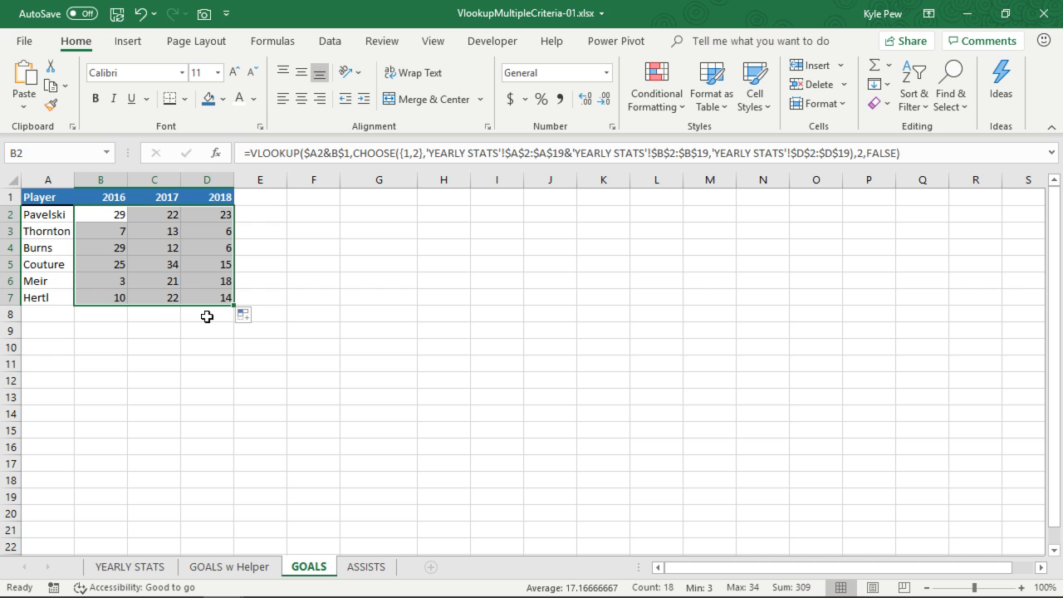
# Step: Return to the YEARLY STATS sheet to view the helper keys, goals and assists
pyautogui.click(124, 566)
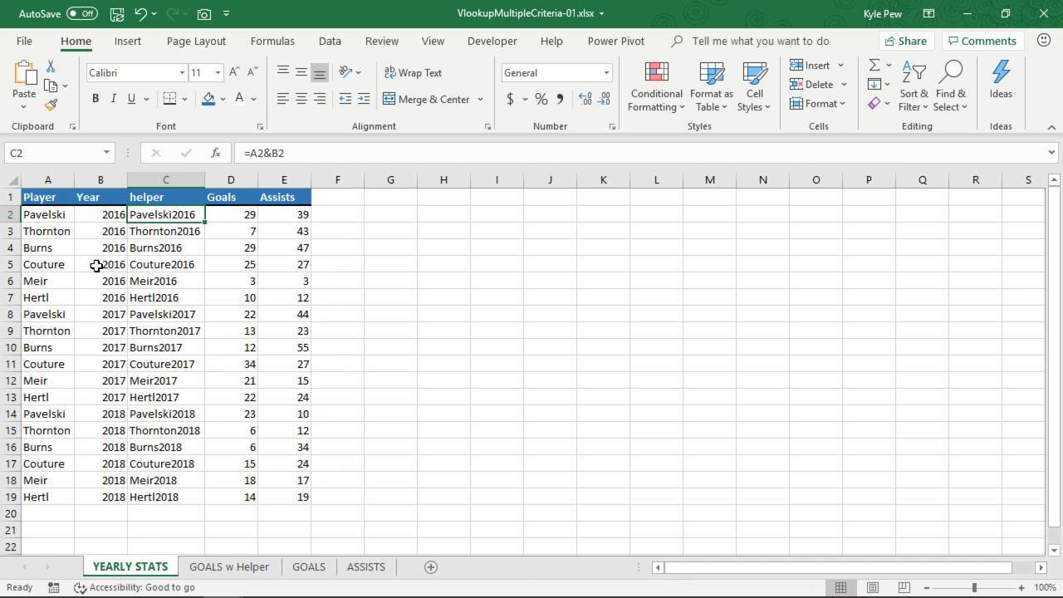